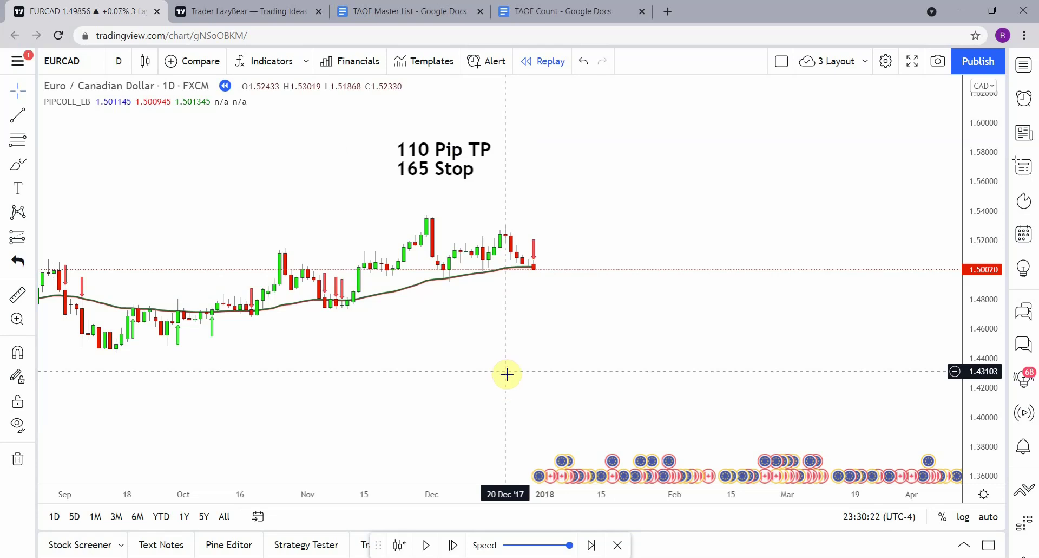
Check the indicator and strategy test results in the TAOF Count document and return to the EURCAD chart
click(563, 11)
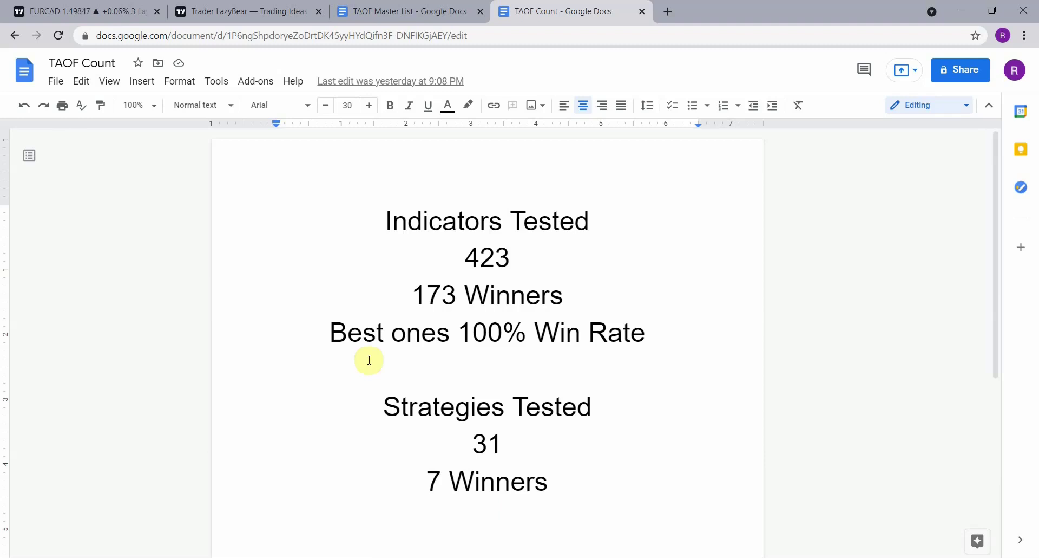
click(29, 12)
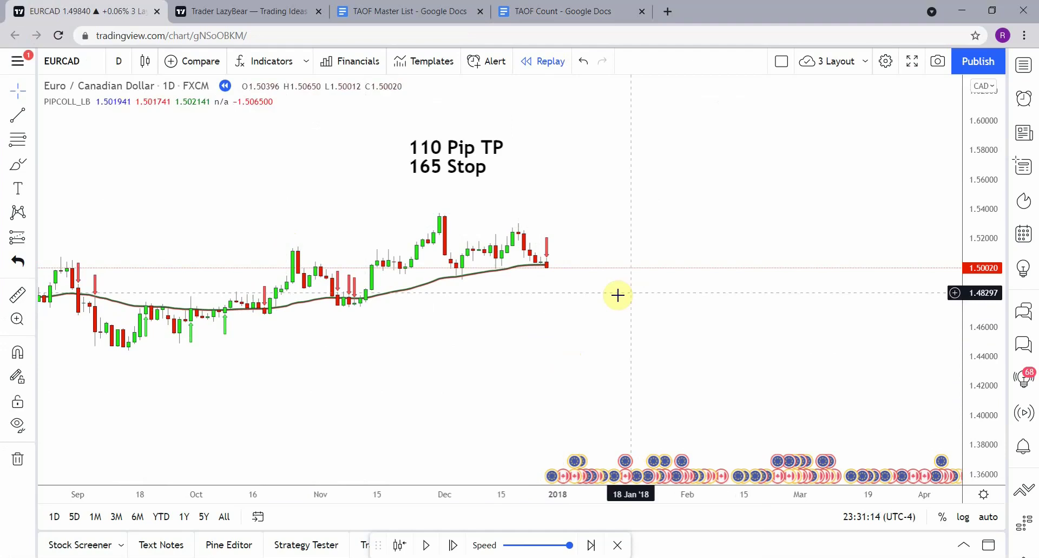
Examine the three PIPCOLL_LB lines up close beneath the December 2017 candles
drag(986, 403, 985, 116)
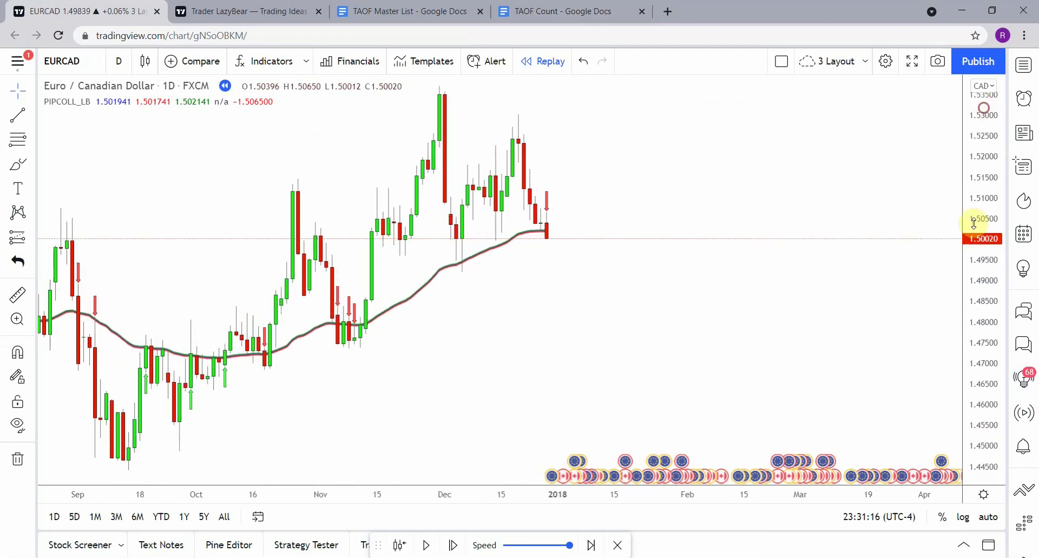
drag(981, 364, 984, 116)
scroll(332, 282, up, 3)
scroll(922, 360, up, 3)
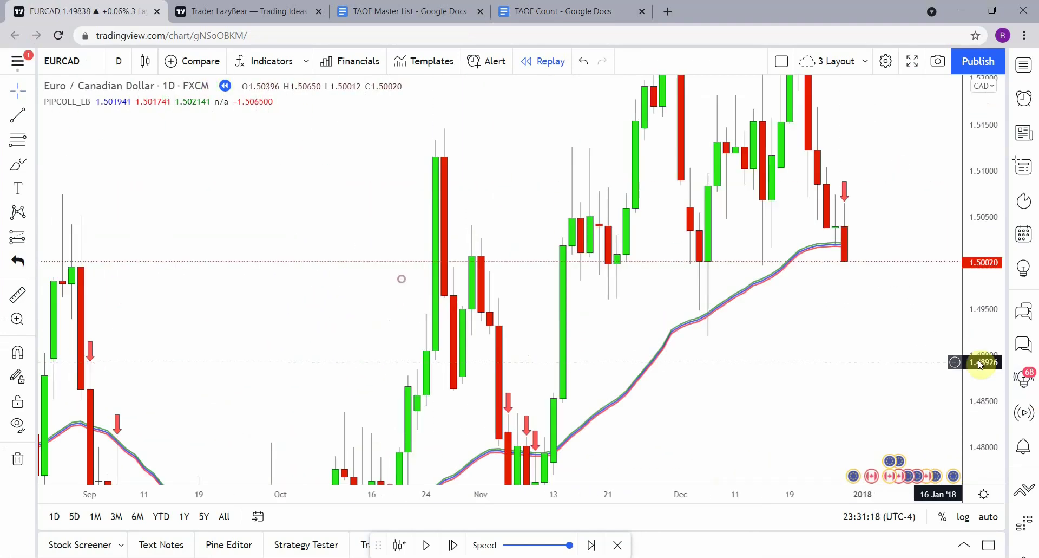
scroll(621, 425, up, 4)
scroll(703, 391, up, 2)
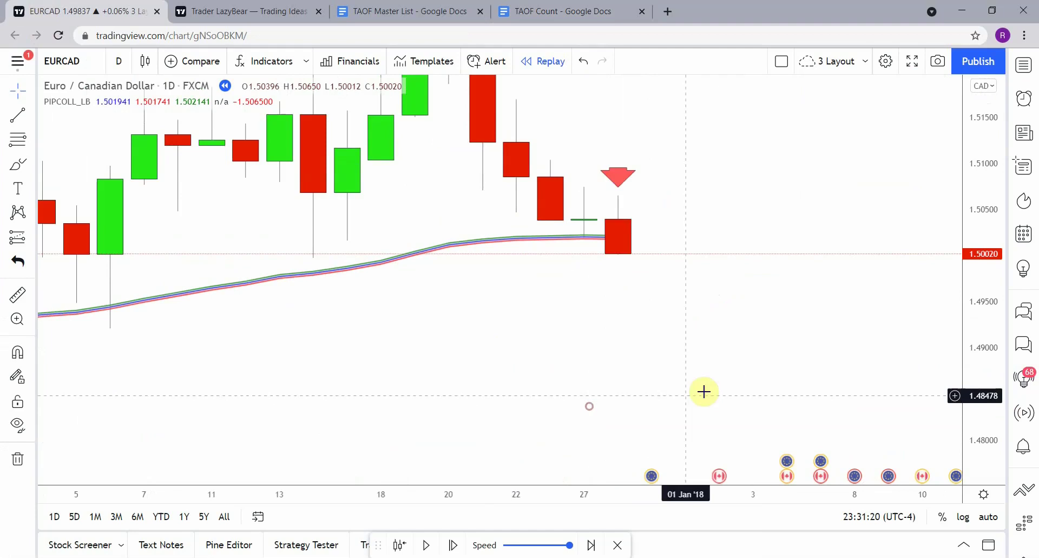
drag(969, 425, 855, 277)
scroll(854, 277, left, 5)
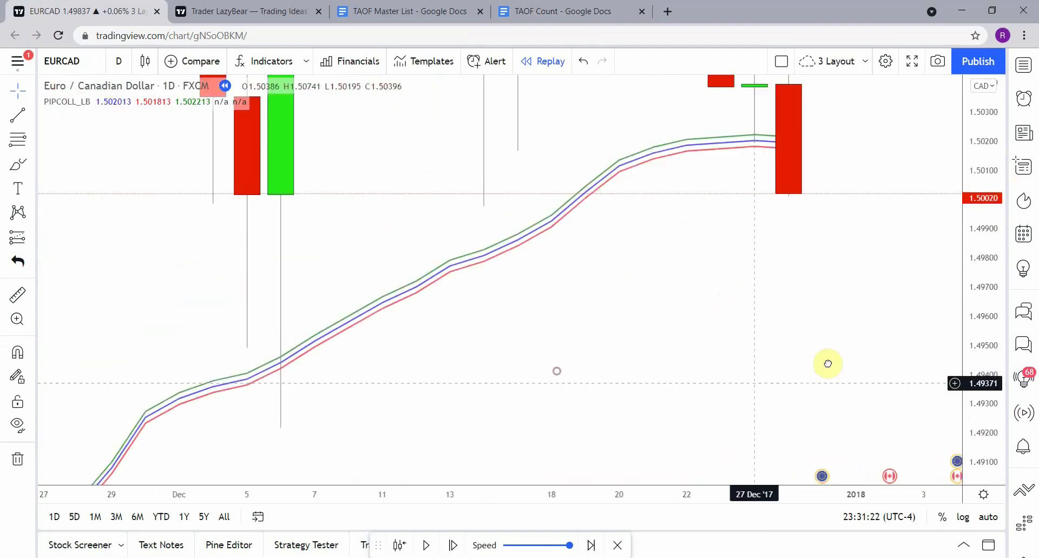
drag(965, 420, 446, 323)
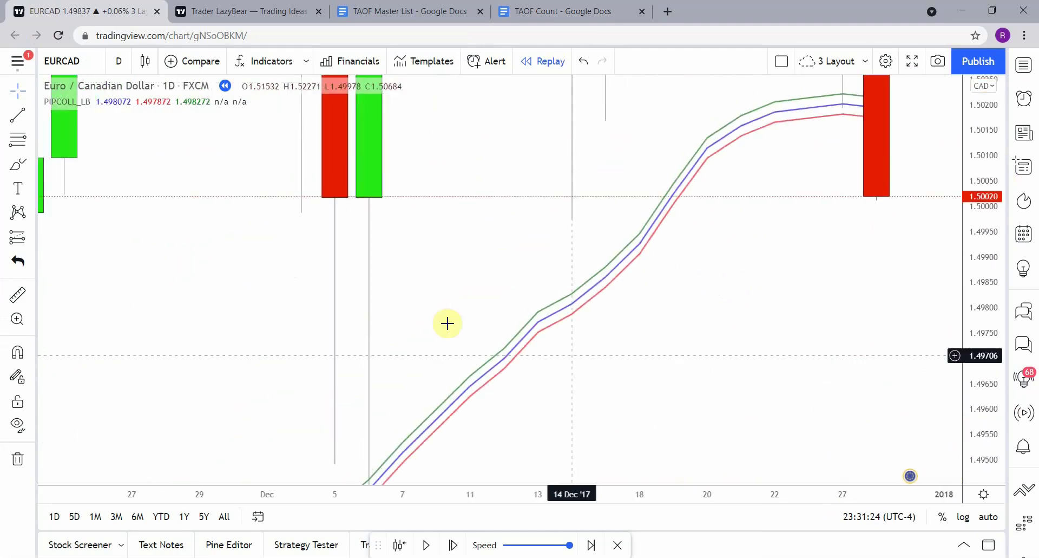
Examine the late December 2017 sell arrow and where its candle crosses the PIPCOLL_LB line
drag(983, 179, 990, 484)
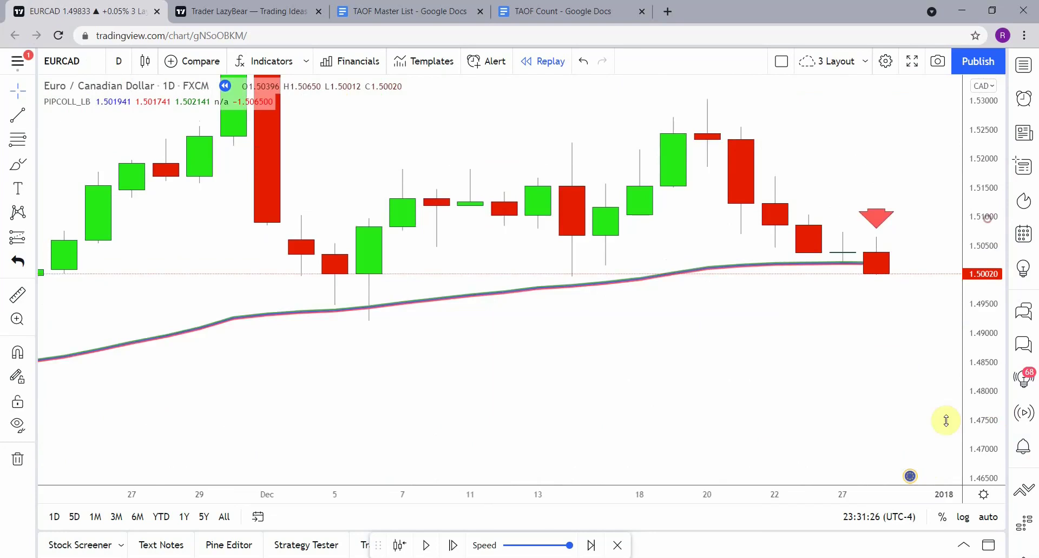
scroll(875, 404, down, 5)
drag(875, 404, 523, 404)
scroll(585, 390, down, 2)
scroll(831, 225, down, 2)
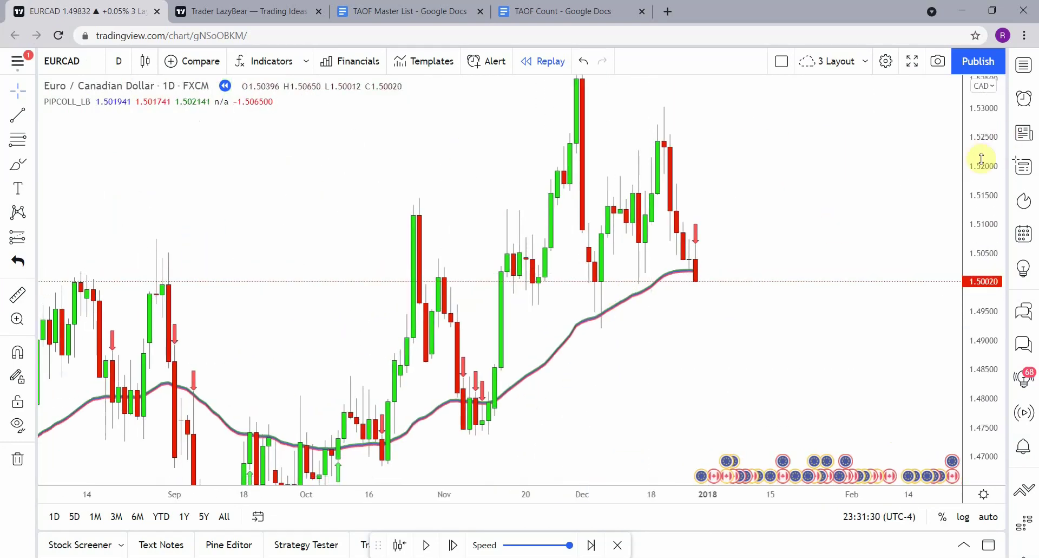
drag(977, 158, 975, 344)
scroll(706, 374, up, 1)
drag(706, 374, 618, 357)
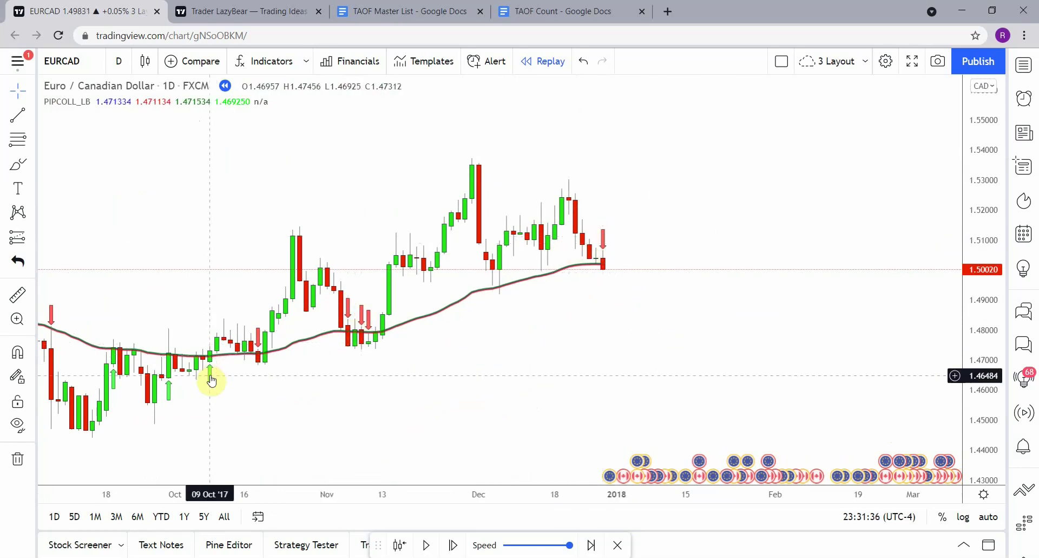
Examine the earlier buy and sell arrows on the 2017 candles and the take-profit and stop note
scroll(388, 383, down, 3)
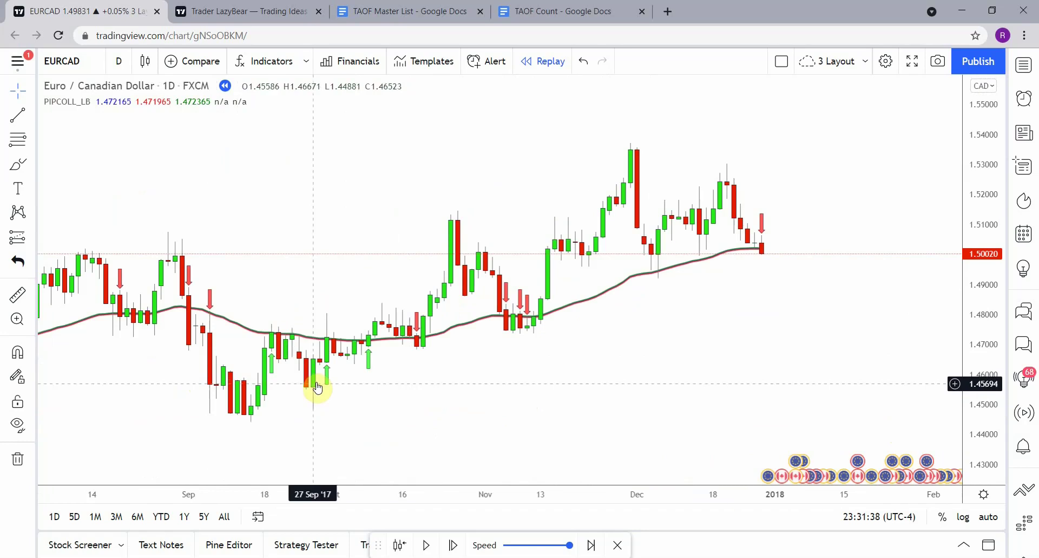
scroll(536, 398, up, 1)
scroll(536, 398, down, 4)
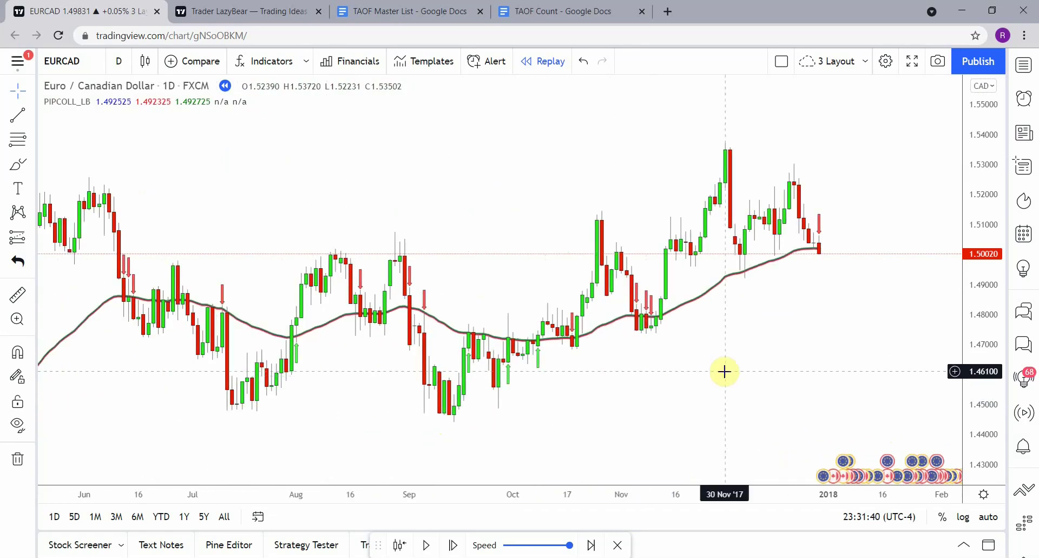
drag(981, 140, 964, 348)
scroll(847, 375, down, 1)
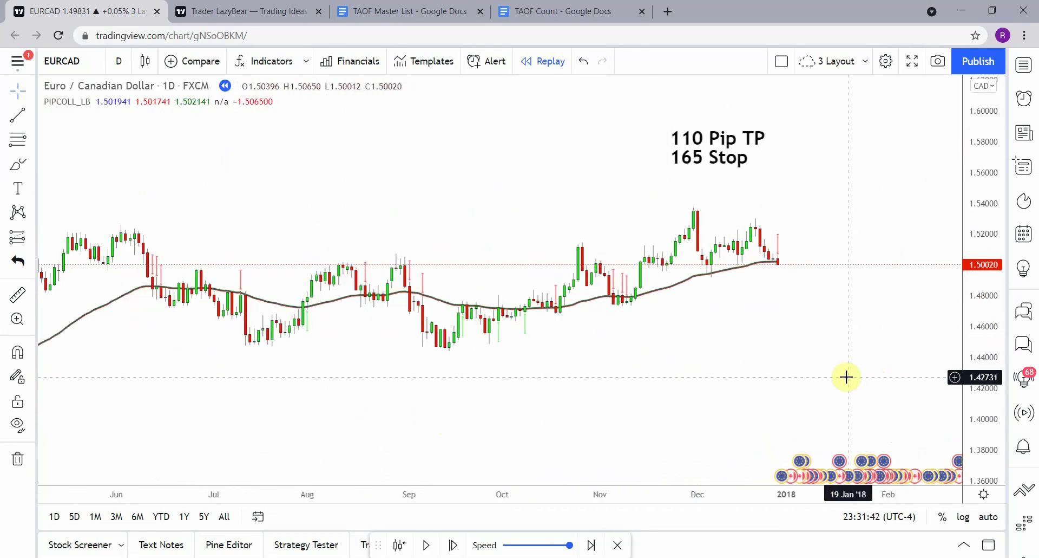
drag(847, 376, 680, 378)
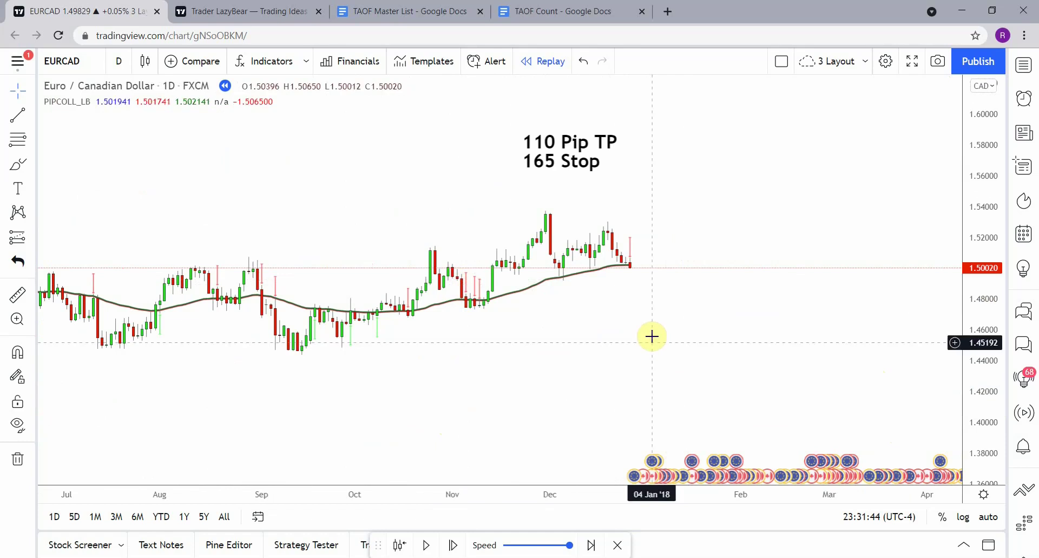
drag(651, 336, 591, 332)
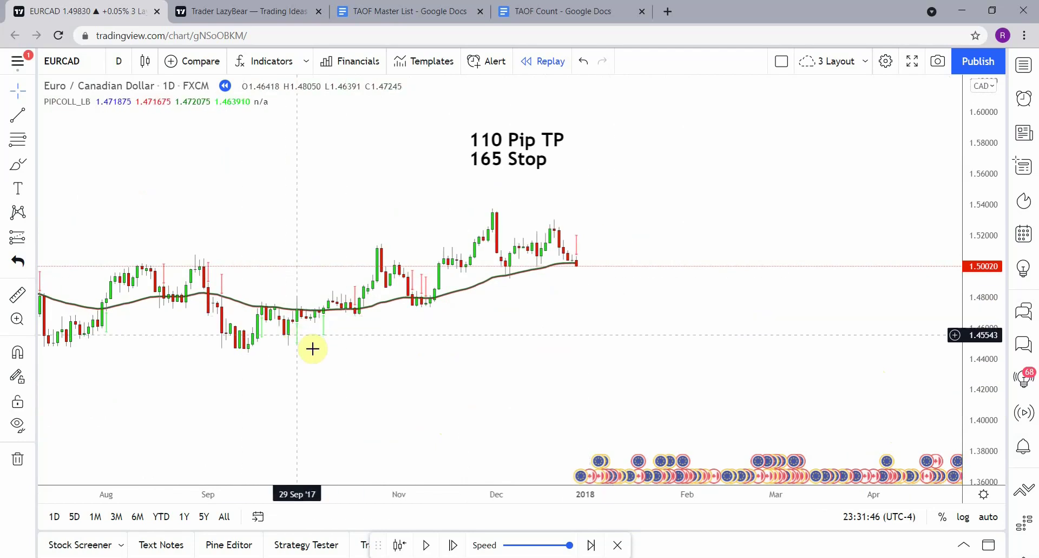
drag(632, 351, 677, 315)
scroll(591, 242, up, 2)
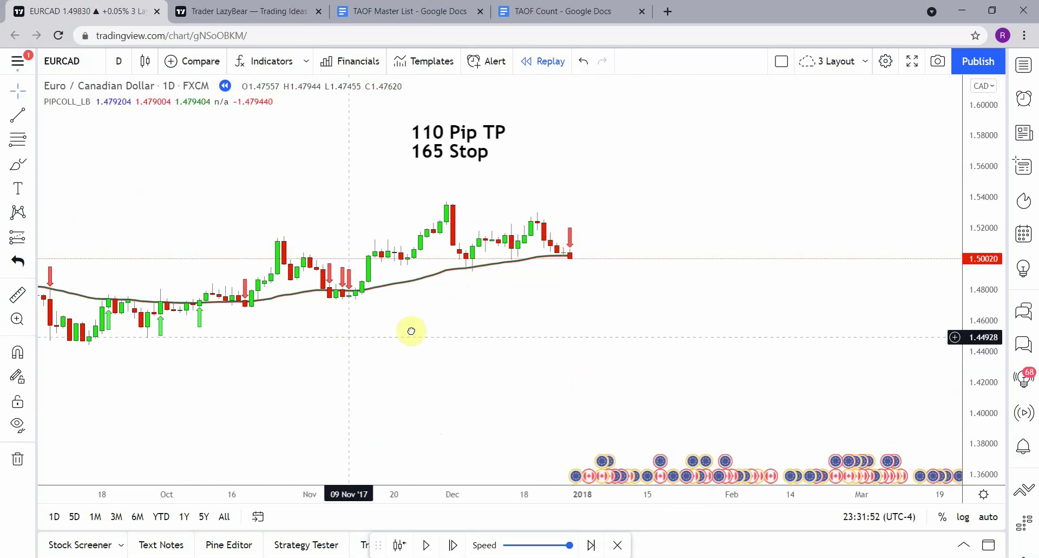
drag(411, 331, 455, 325)
click(238, 308)
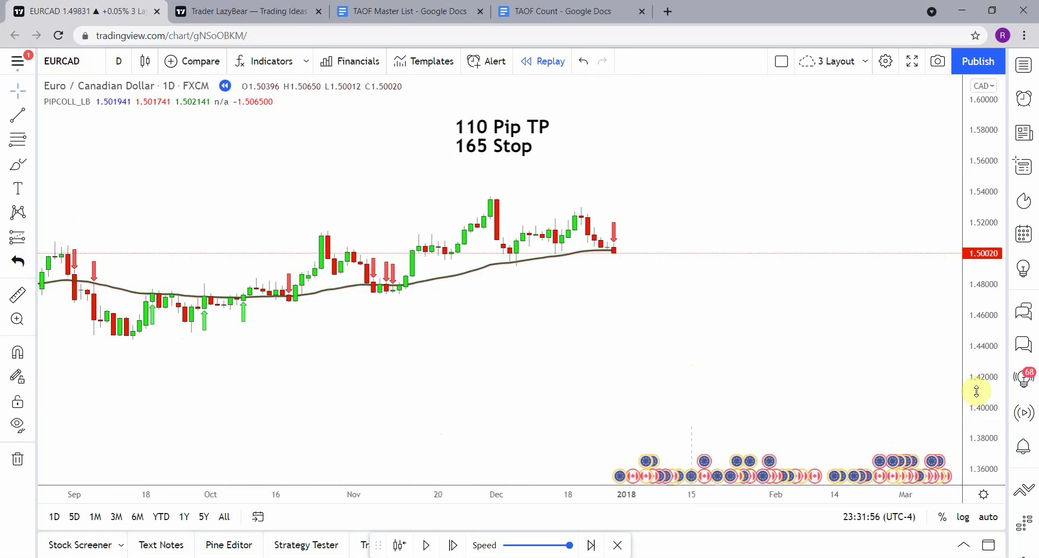
Mark the 5 Jan '18 sell signal candle with a vertical line
drag(977, 391, 984, 372)
drag(713, 362, 607, 376)
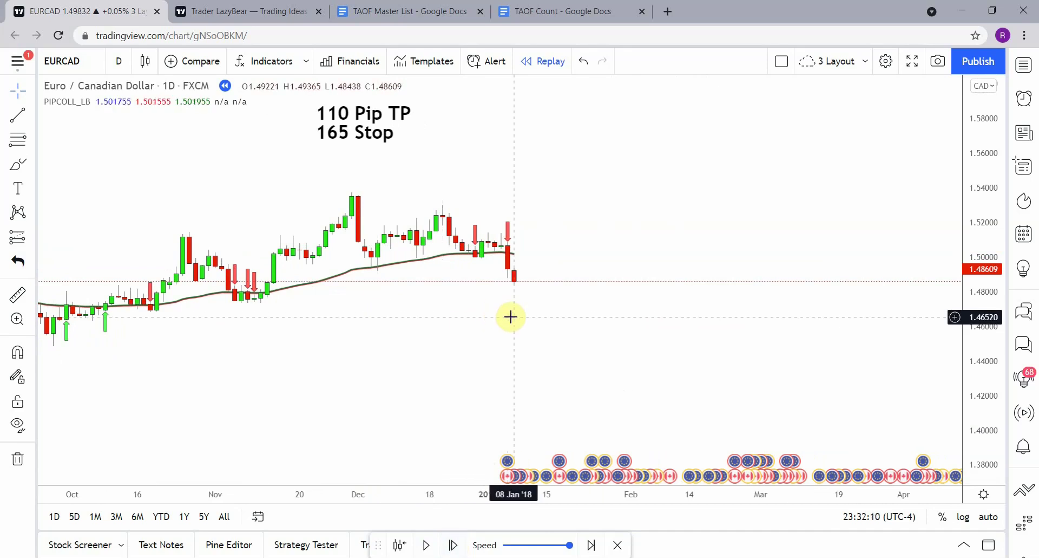
click(24, 123)
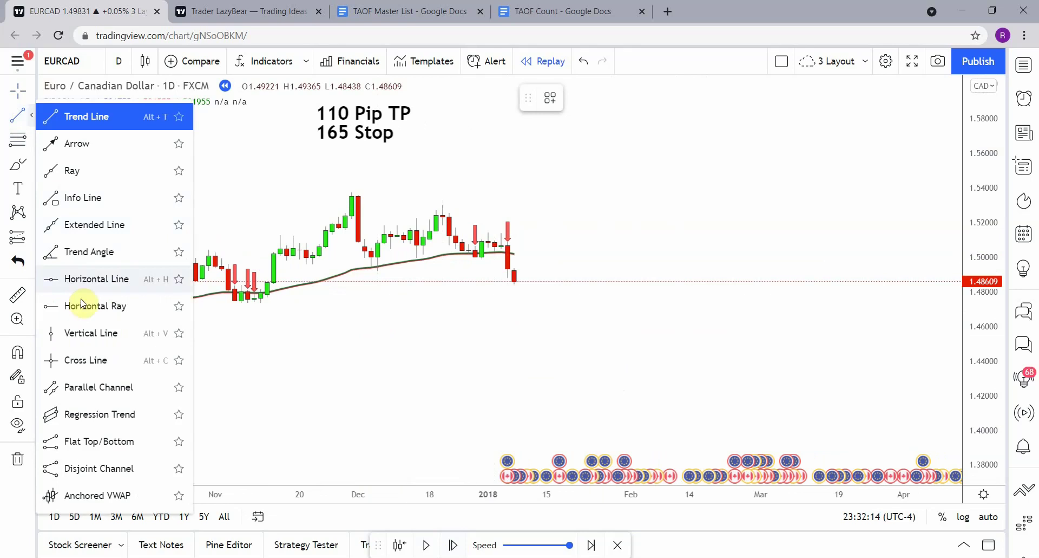
click(81, 331)
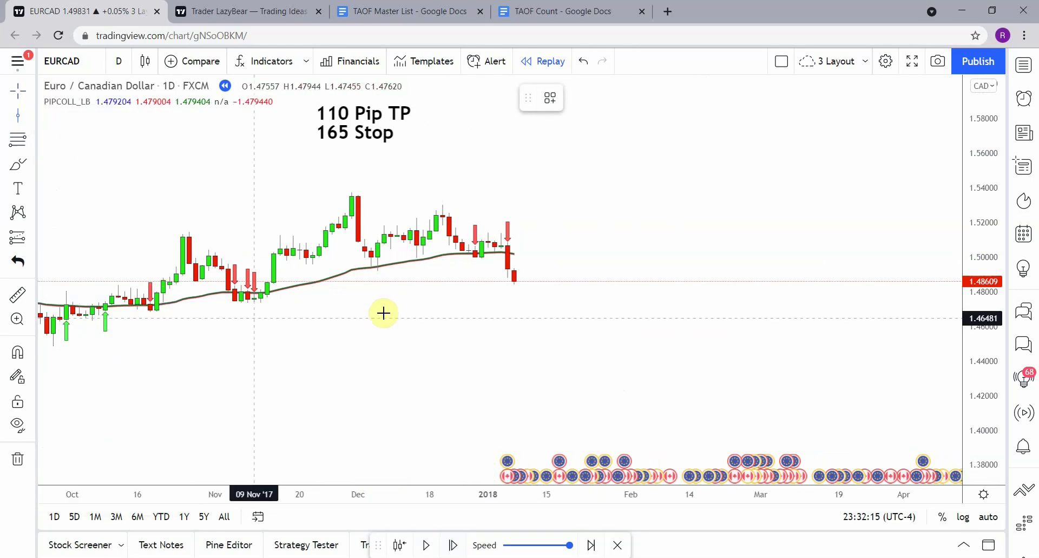
click(506, 315)
drag(472, 311, 442, 311)
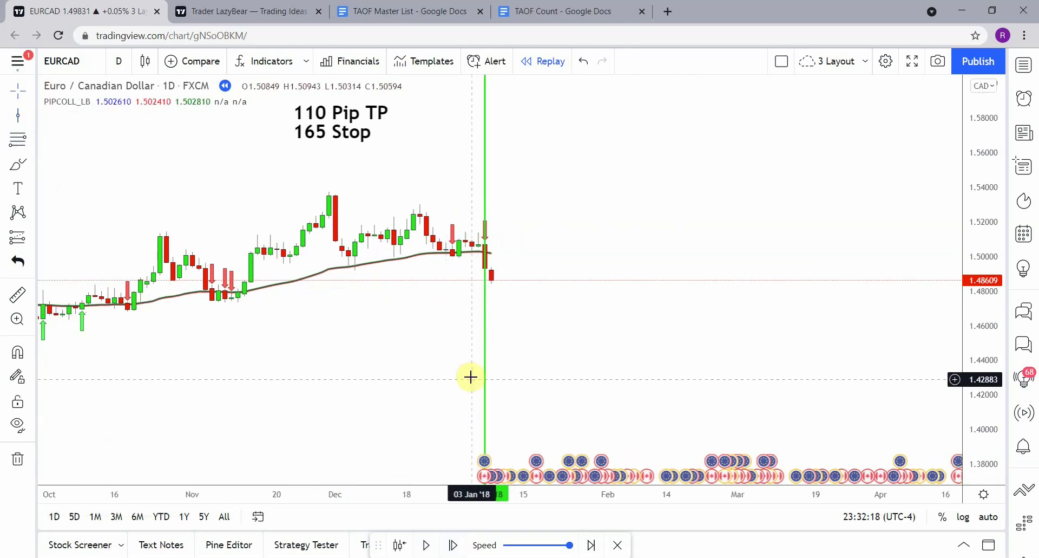
Advance the chart replay three bars to 11 Jan '18
click(451, 545)
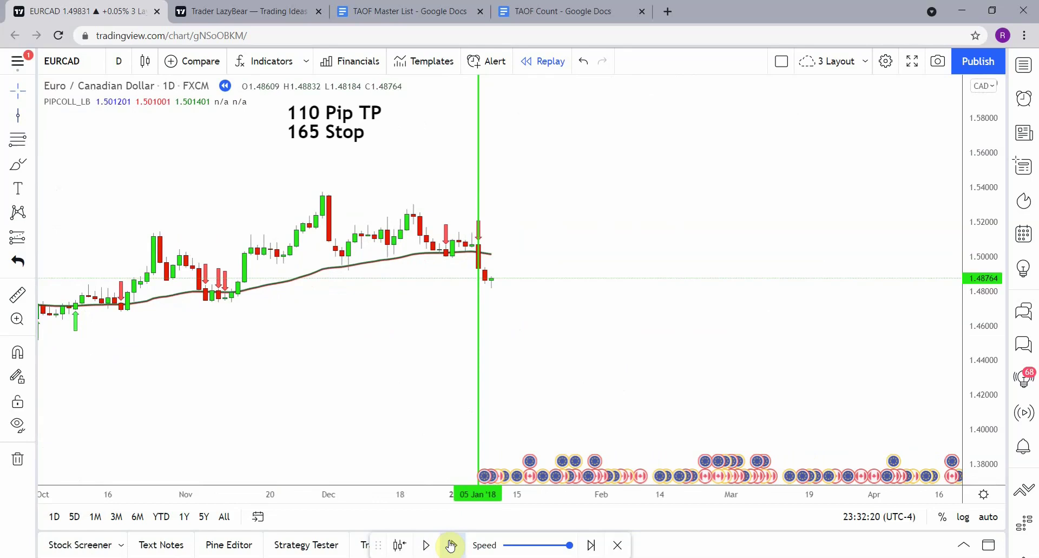
click(450, 545)
click(451, 544)
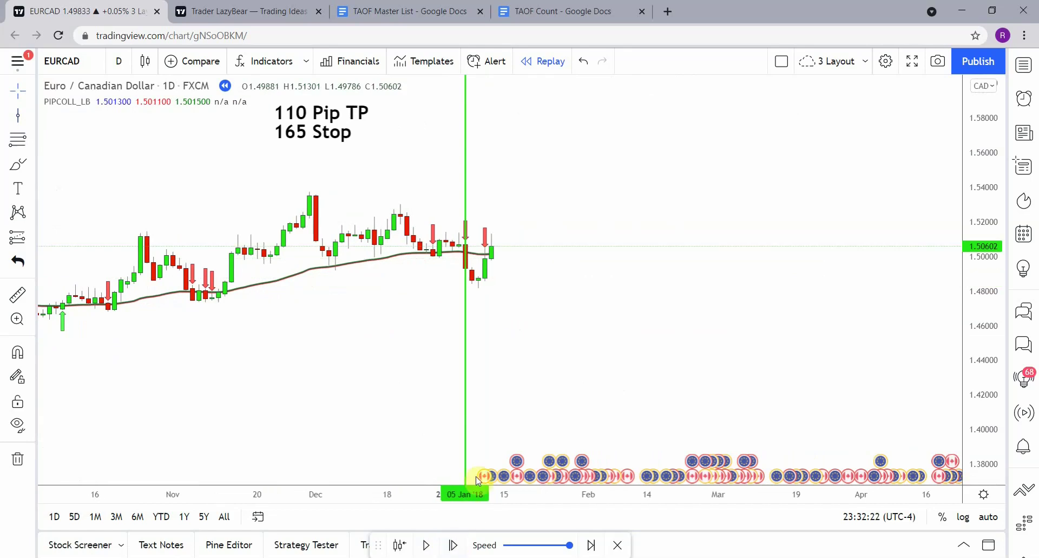
Measure the price drop from the 5 Jan '18 signal candle's close down to the low that follows
click(17, 294)
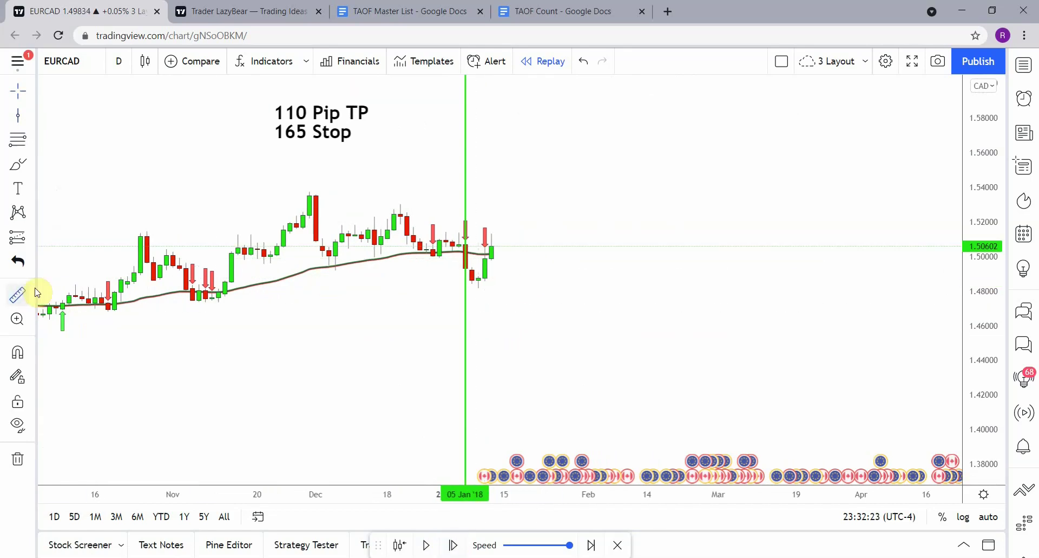
click(452, 268)
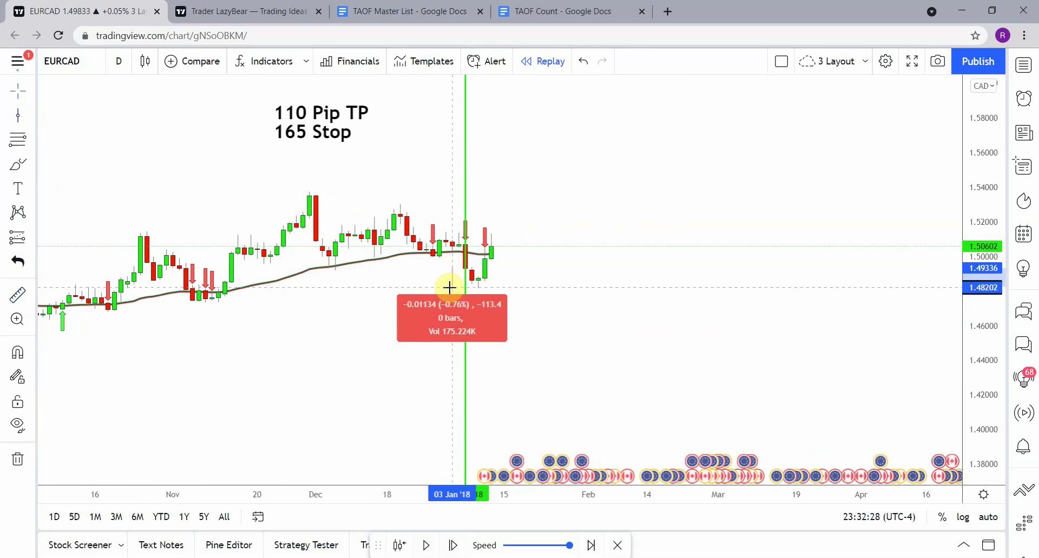
click(450, 287)
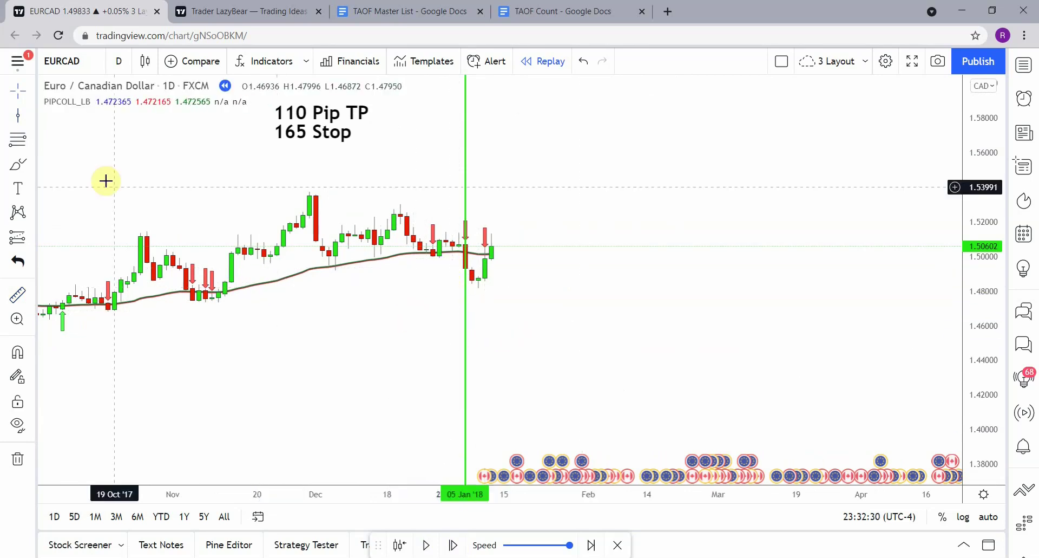
Mark the 10 Jan '18 sell signal with a vertical line and measure the price rise from its close to the next candle's high
key(alt+v)
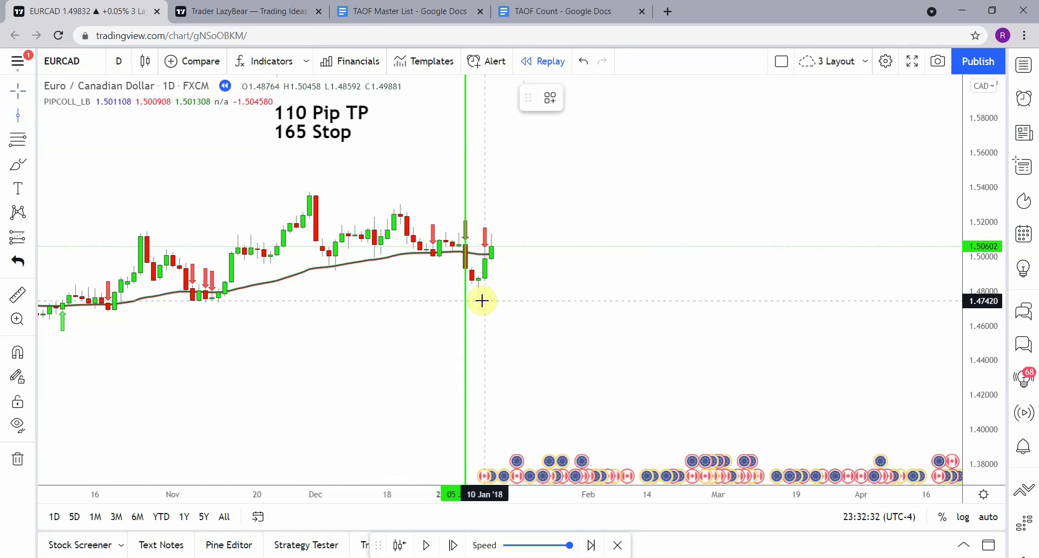
click(482, 301)
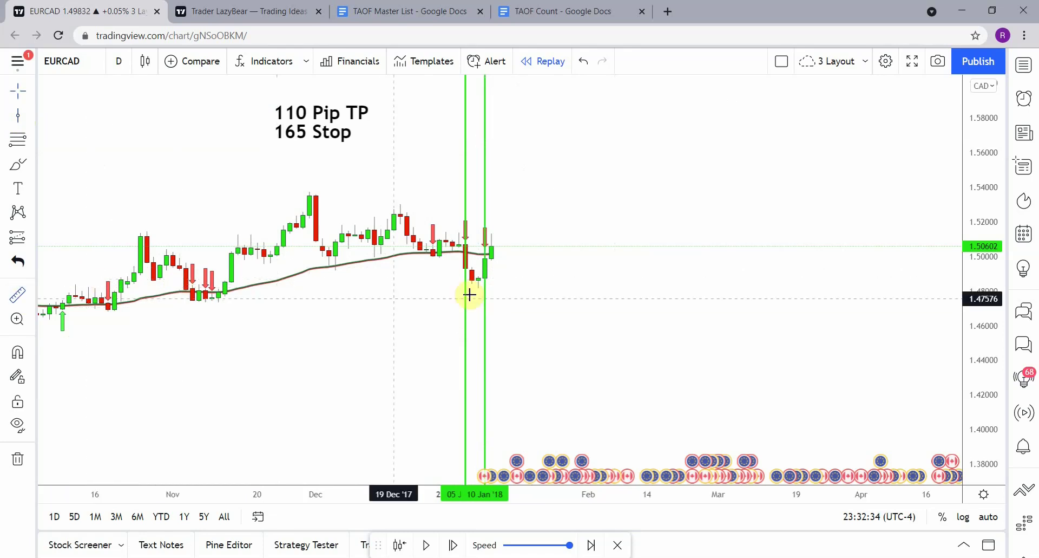
shift+click(511, 255)
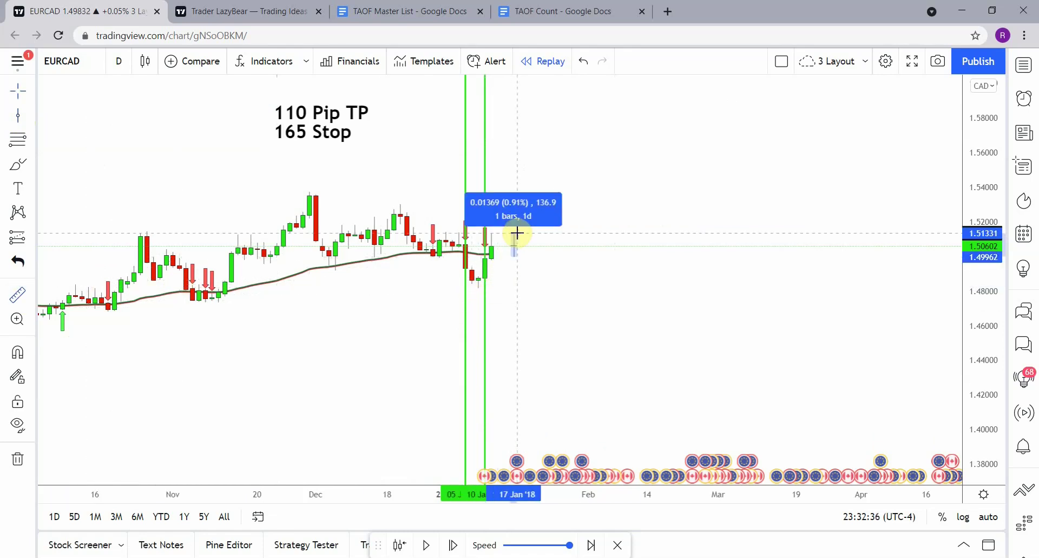
click(517, 233)
click(536, 318)
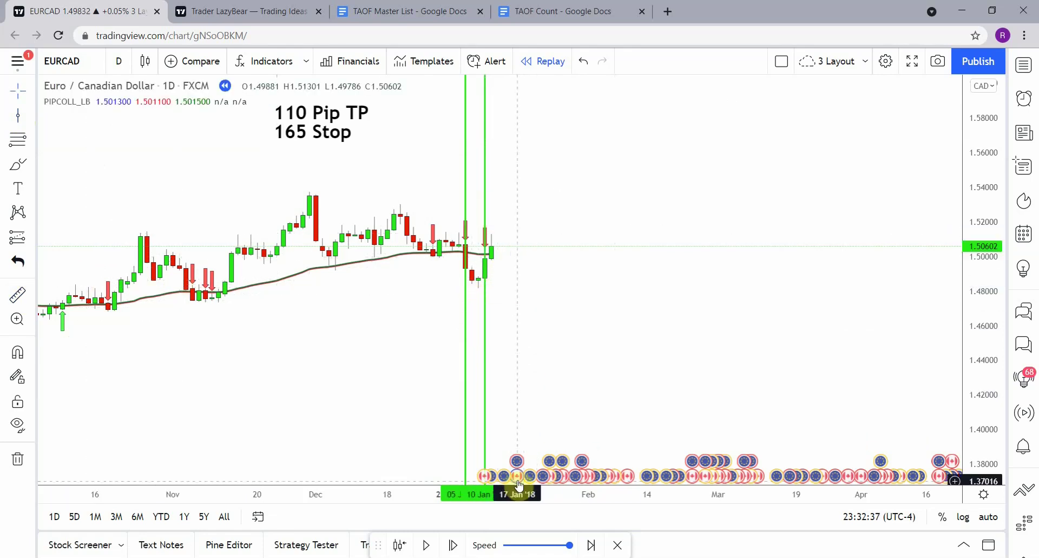
Advance the replay two more bars and recolour the 10 Jan '18 vertical line red
click(452, 545)
click(452, 545)
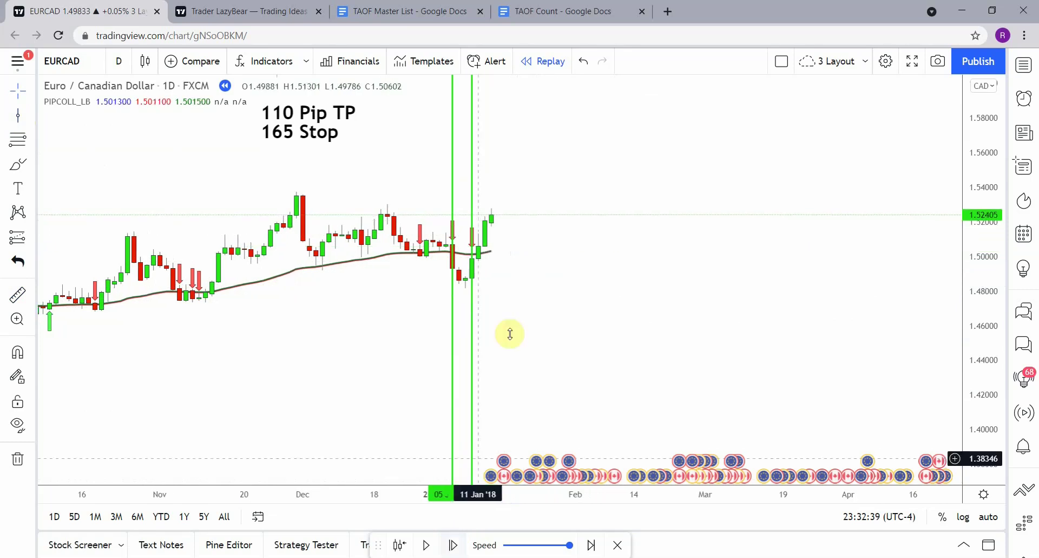
click(473, 329)
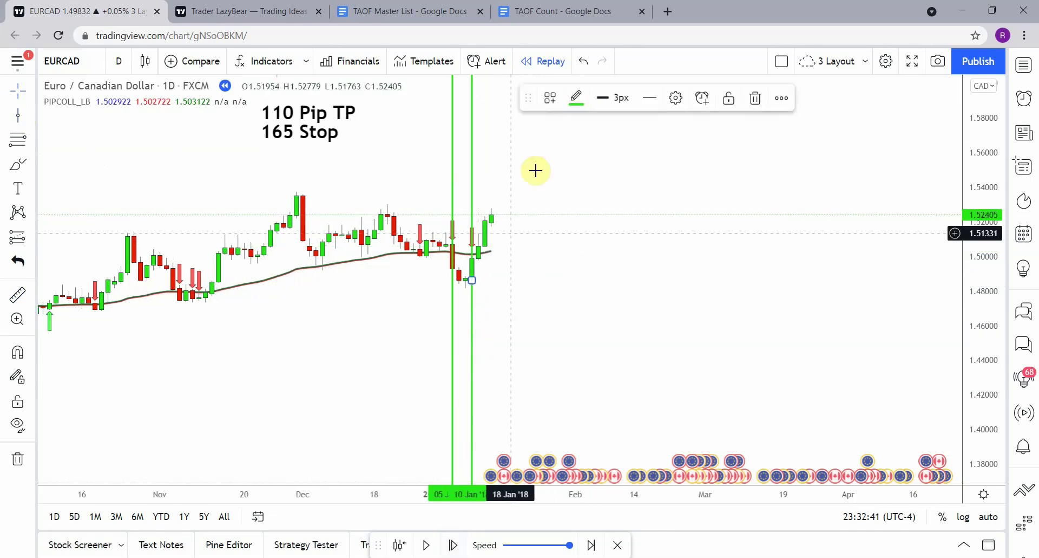
click(592, 278)
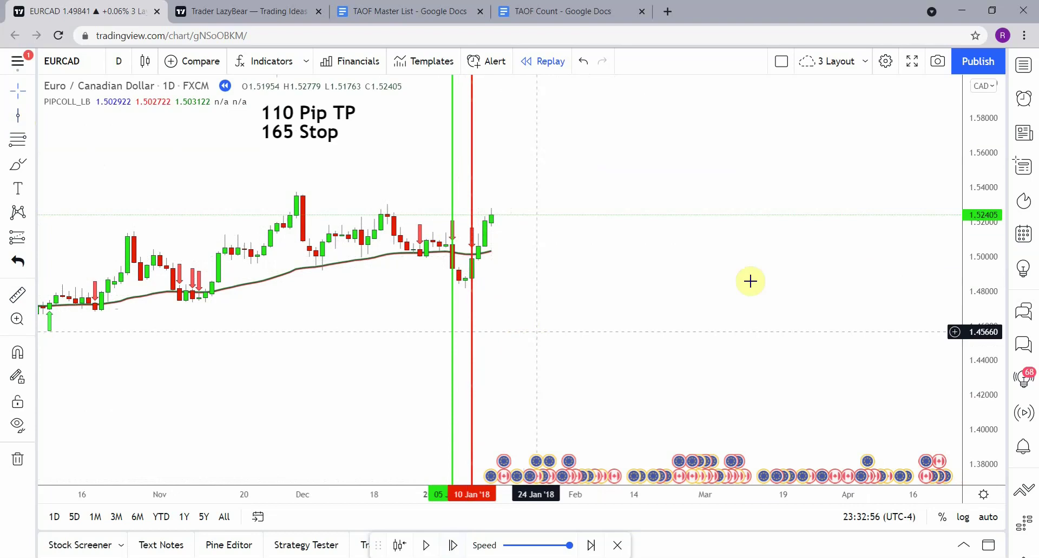
scroll(850, 279, down, 1)
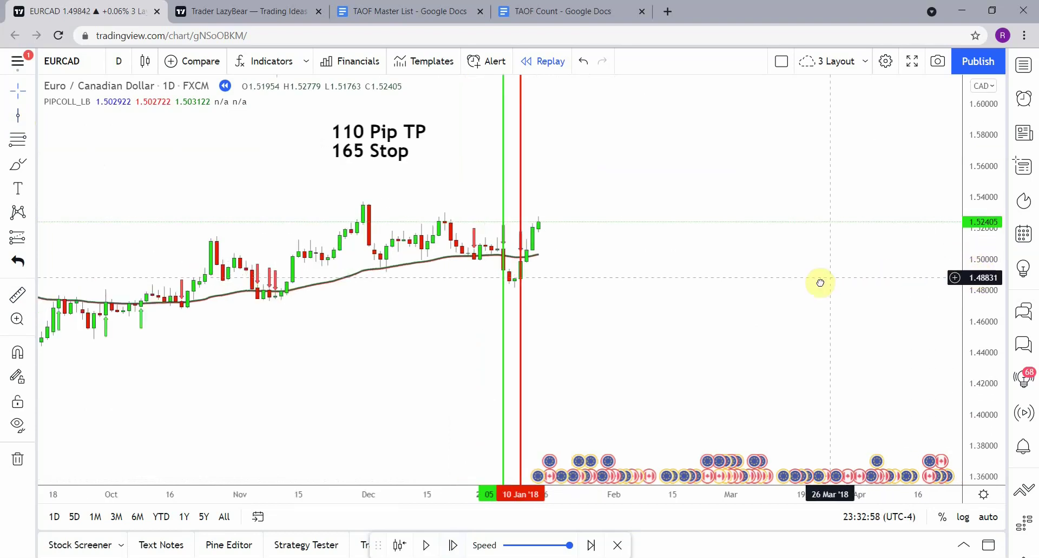
scroll(821, 282, right, 2)
scroll(698, 281, up, 2)
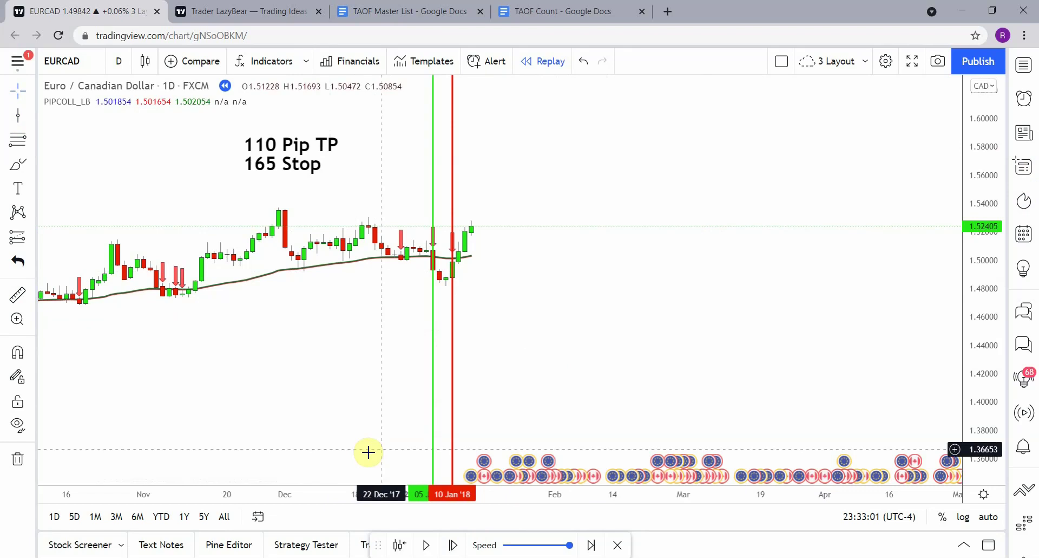
Advance the chart replay bar by bar from mid-January to 11 Apr '18, past the new sell signals
click(455, 545)
click(454, 545)
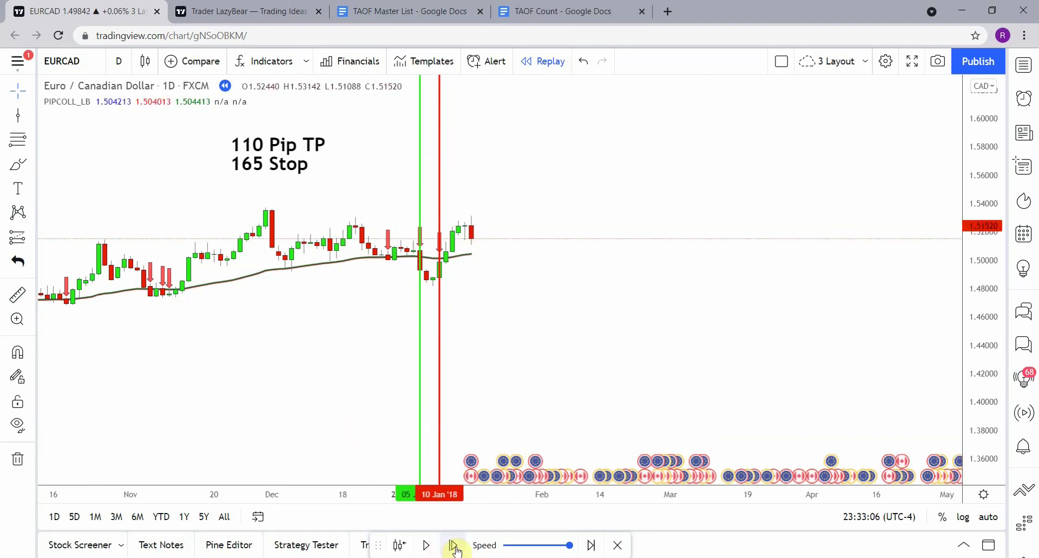
click(454, 545)
click(454, 545)
click(454, 545)
click(455, 545)
click(454, 545)
click(455, 545)
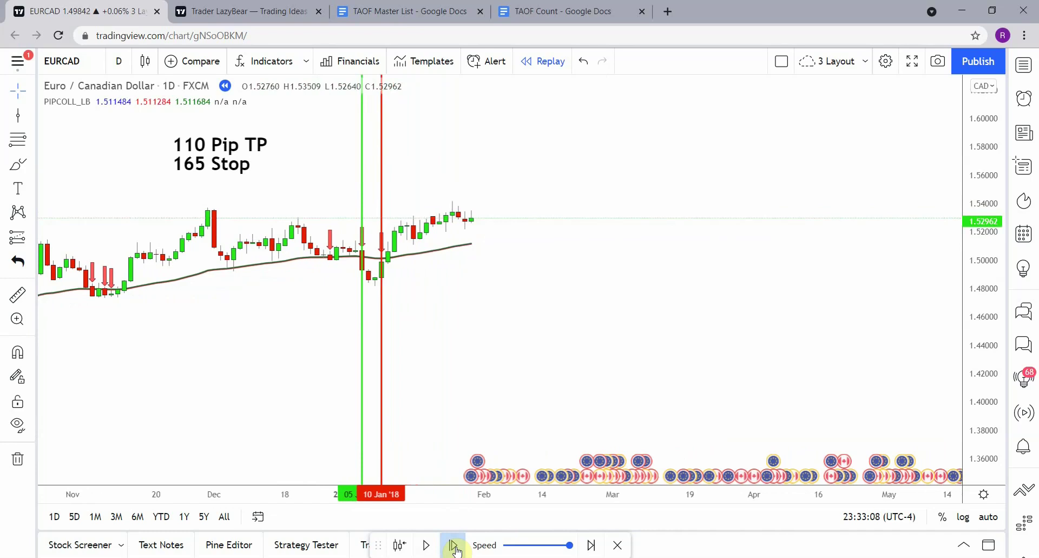
click(454, 545)
click(454, 545)
click(454, 545)
click(454, 545)
click(455, 545)
click(454, 545)
click(455, 545)
click(454, 545)
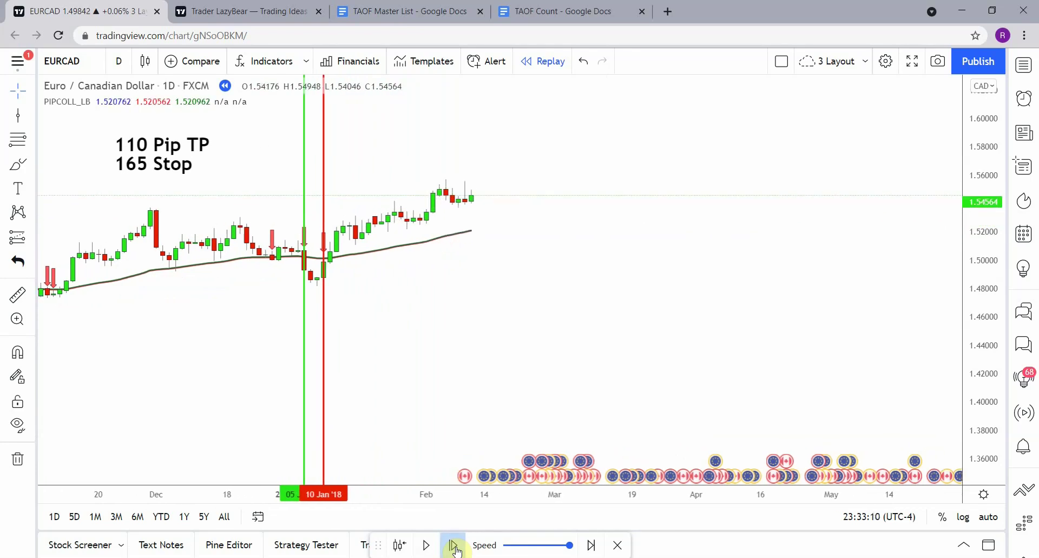
click(454, 545)
click(454, 546)
click(454, 545)
click(454, 545)
click(455, 545)
click(454, 545)
click(454, 545)
click(454, 545)
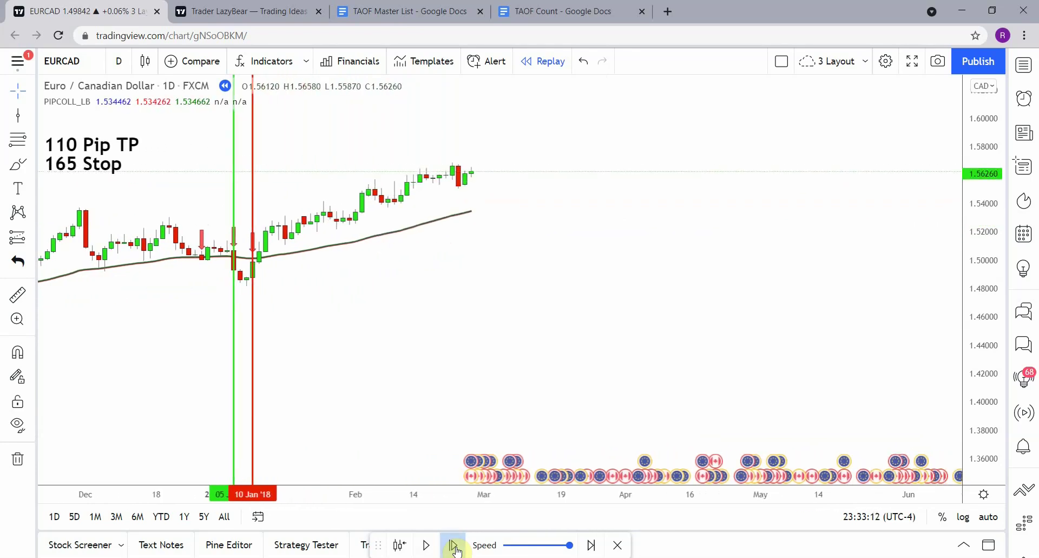
click(454, 546)
click(455, 545)
click(455, 546)
click(455, 546)
click(454, 545)
click(454, 546)
click(454, 546)
click(454, 545)
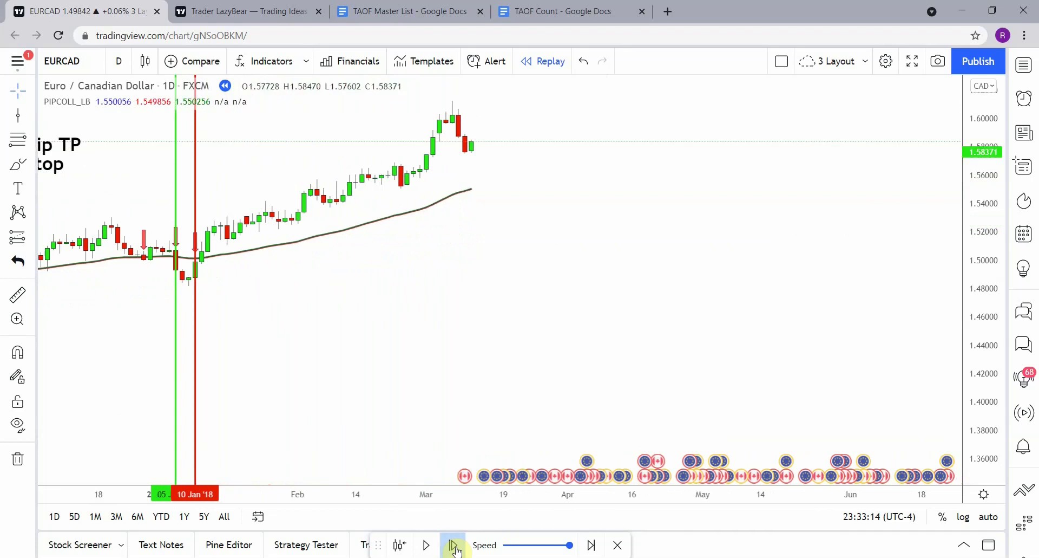
click(455, 545)
click(455, 545)
click(454, 545)
click(454, 545)
click(454, 545)
click(454, 545)
click(454, 545)
click(454, 546)
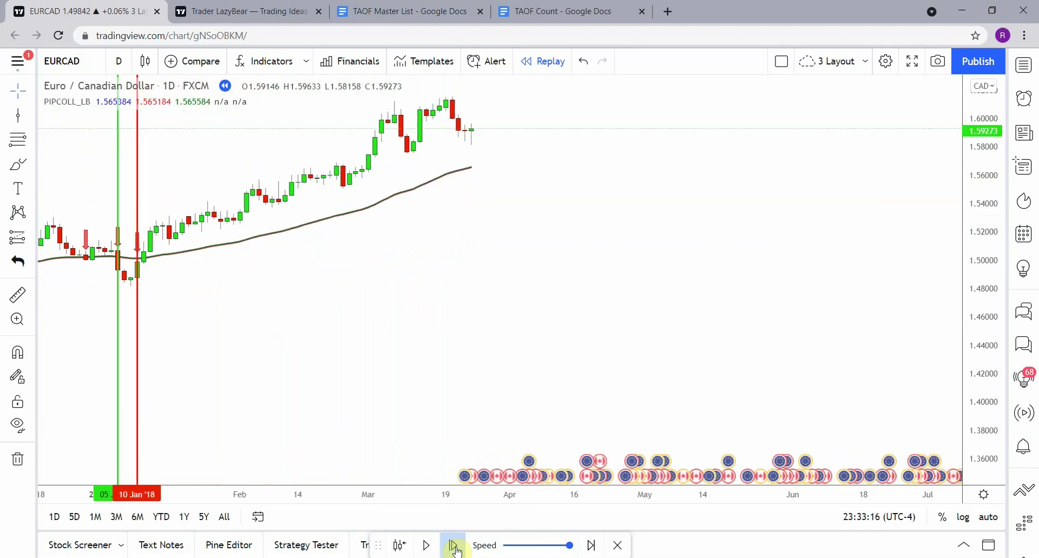
click(454, 545)
click(454, 545)
click(454, 545)
click(454, 545)
click(454, 545)
click(455, 545)
click(454, 545)
click(454, 545)
click(454, 545)
click(454, 546)
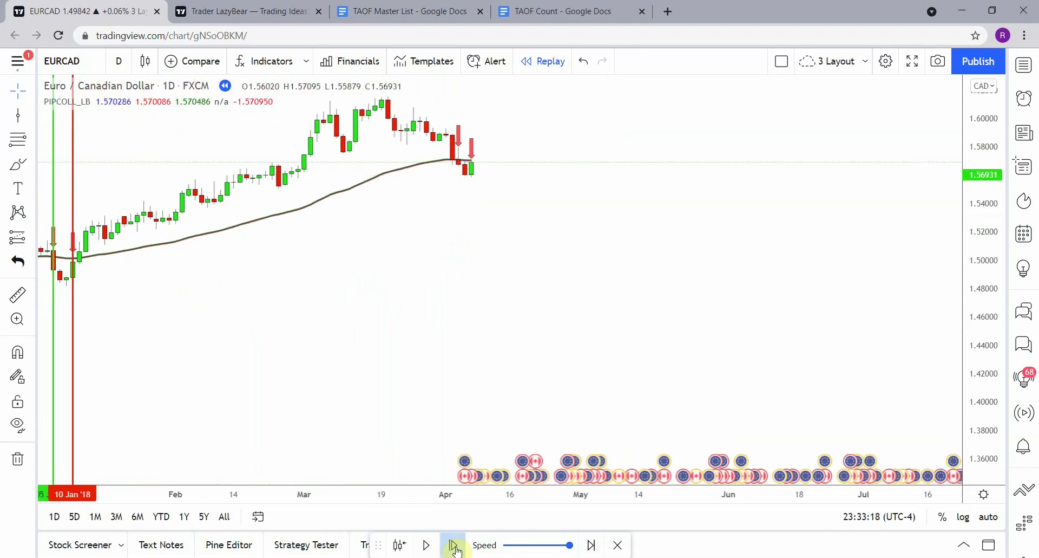
click(454, 545)
click(454, 545)
Mark the 4 Apr '18 sell signal with a vertical line
drag(578, 385, 592, 372)
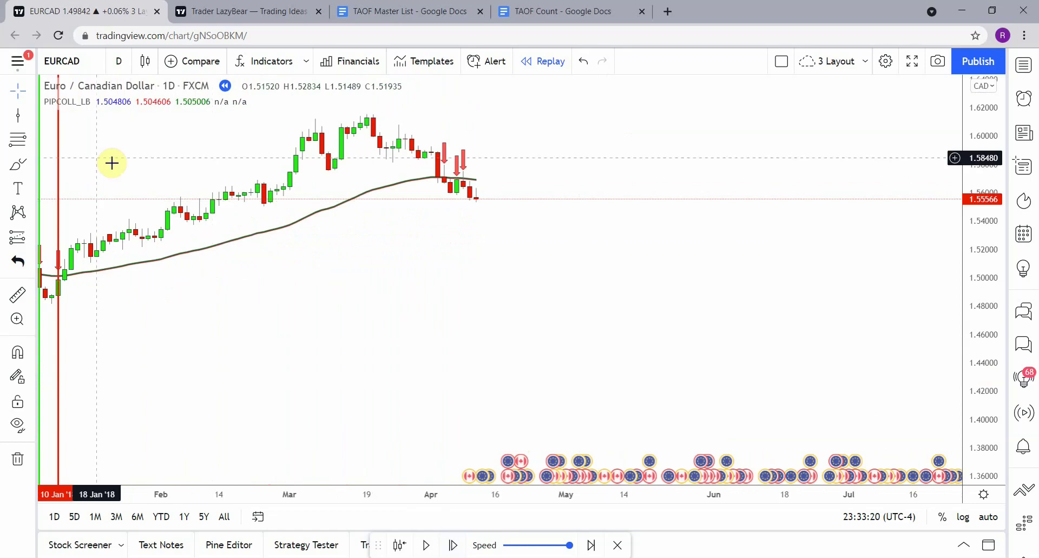
click(18, 116)
click(444, 224)
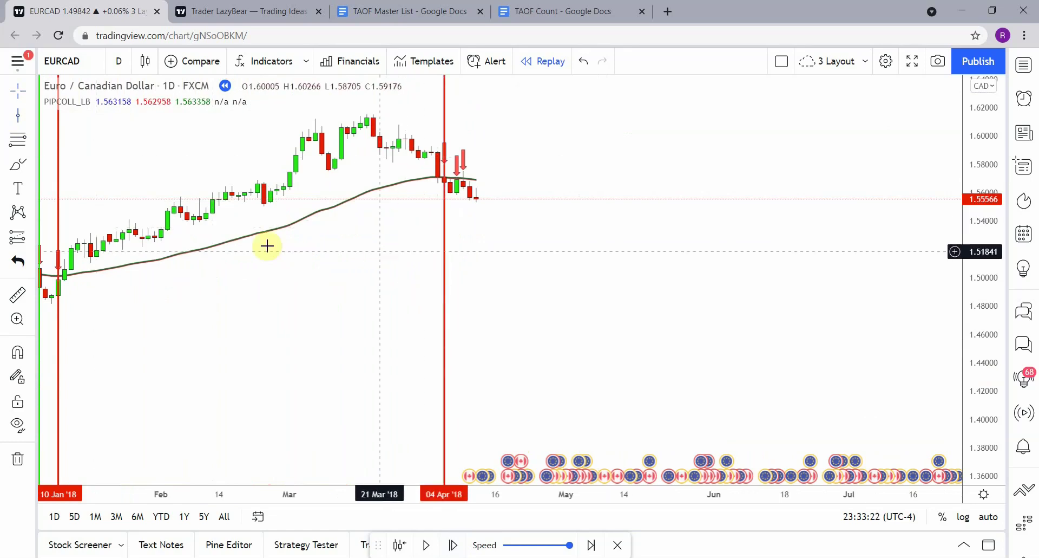
Measure the price drop from the 4 Apr '18 signal candle's close to the low that follows and recolour its vertical line green
click(431, 183)
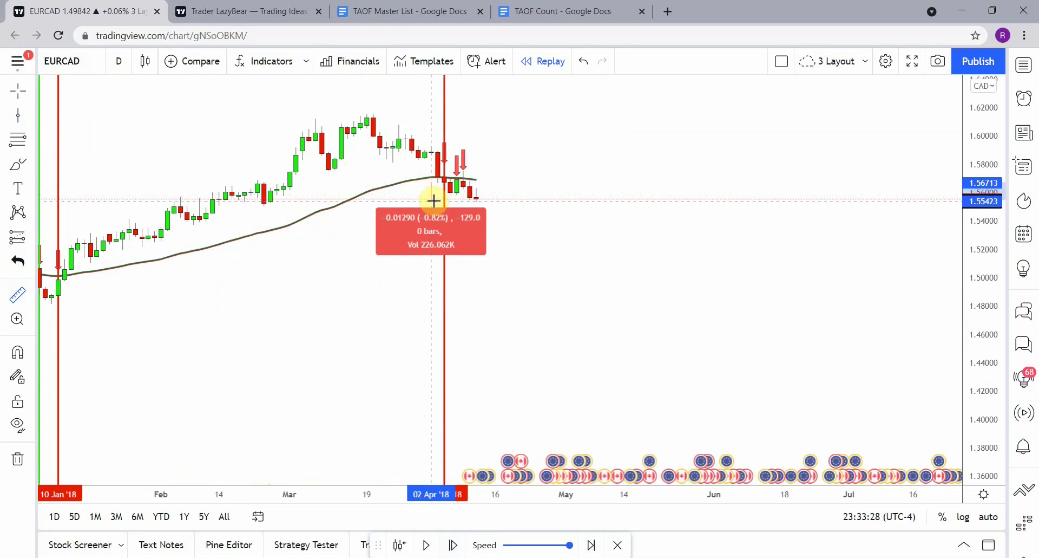
click(434, 201)
click(445, 280)
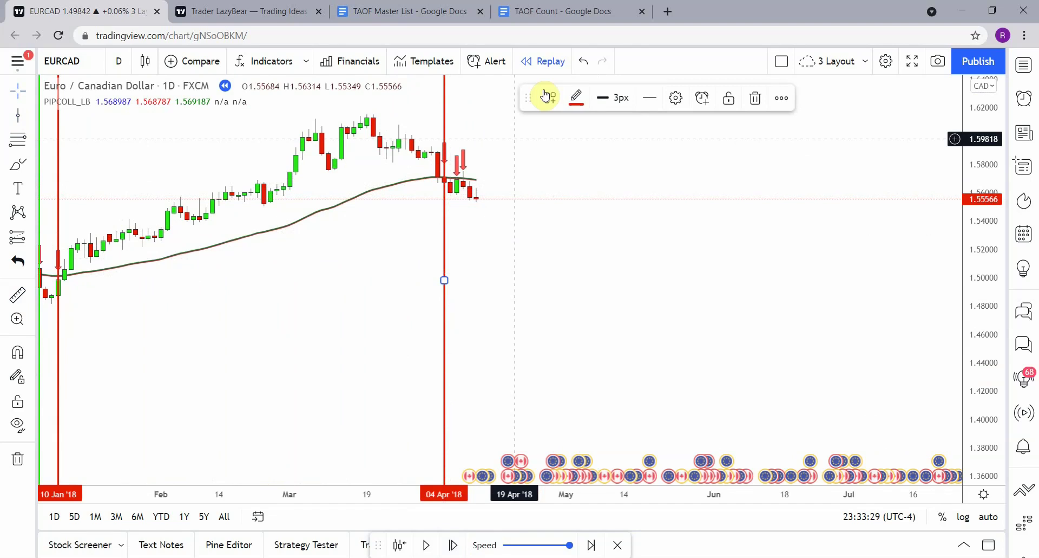
click(546, 96)
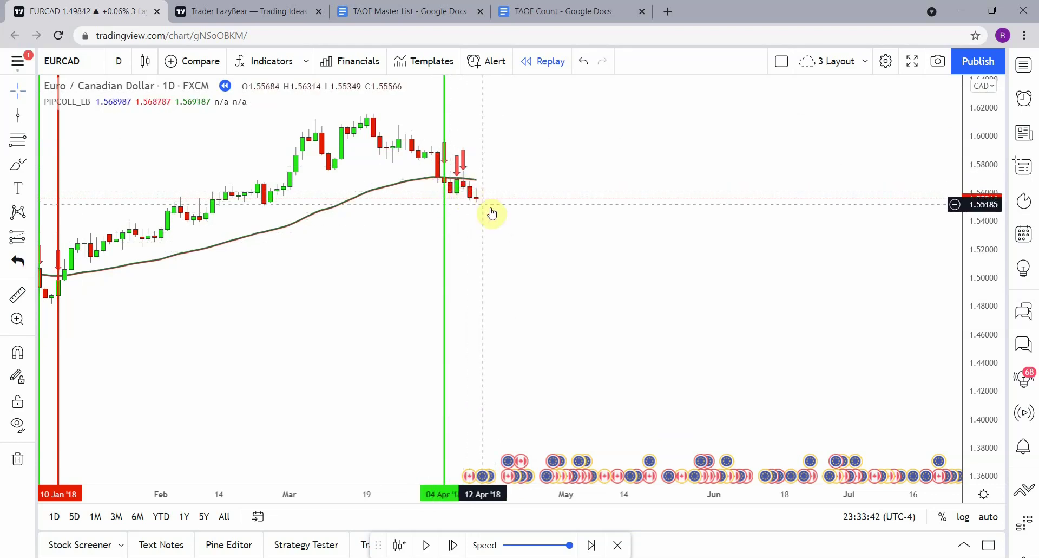
key(shift+Right)
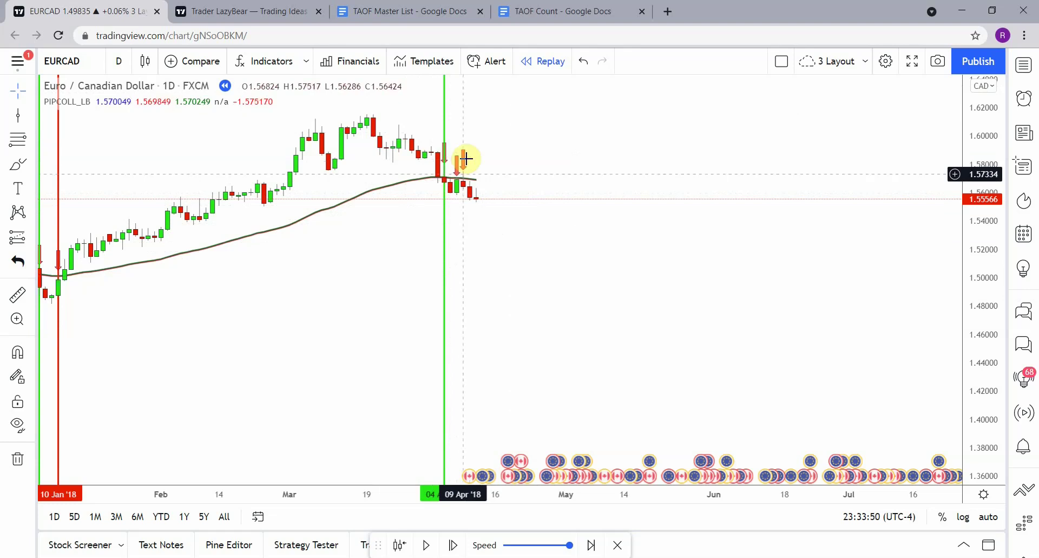
click(446, 162)
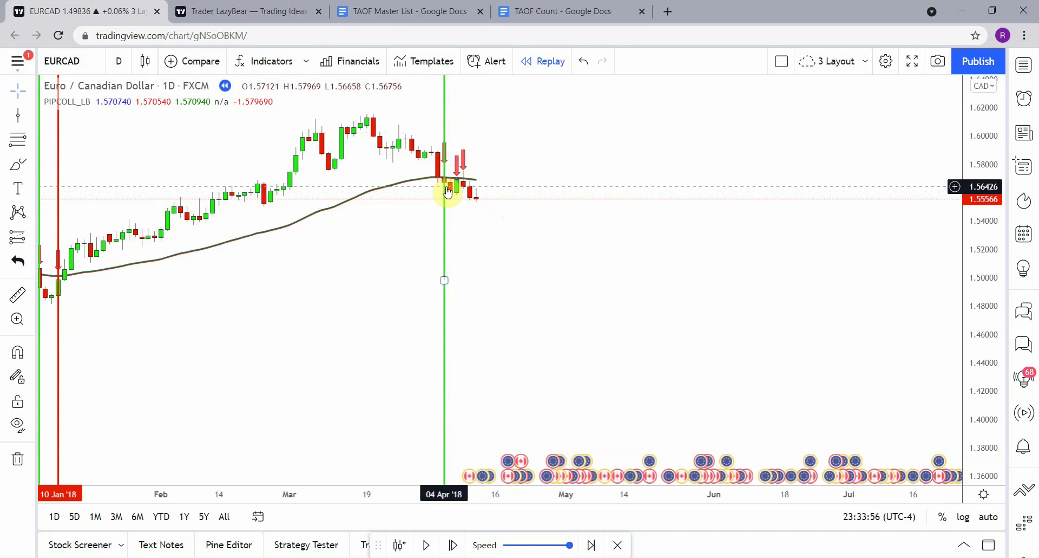
click(470, 193)
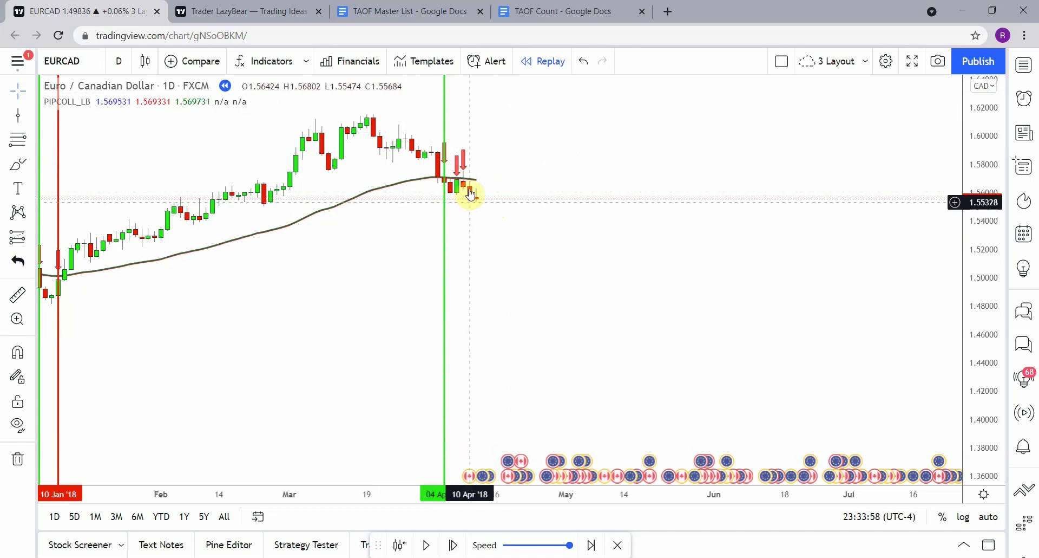
click(474, 196)
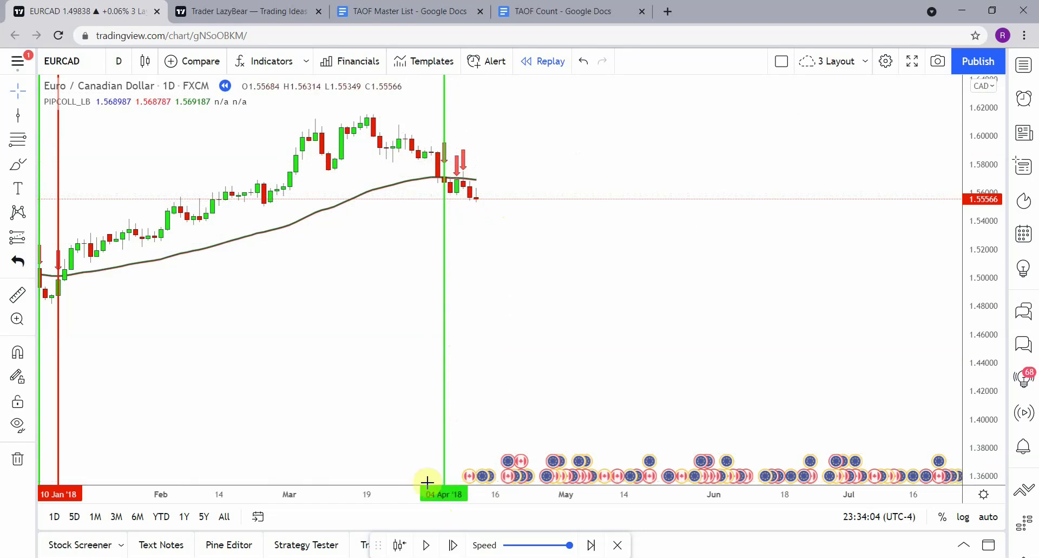
Advance the replay to 25 Apr '18 and mark the 18 Apr '18 sell signal with a vertical line
click(454, 545)
click(453, 545)
click(454, 544)
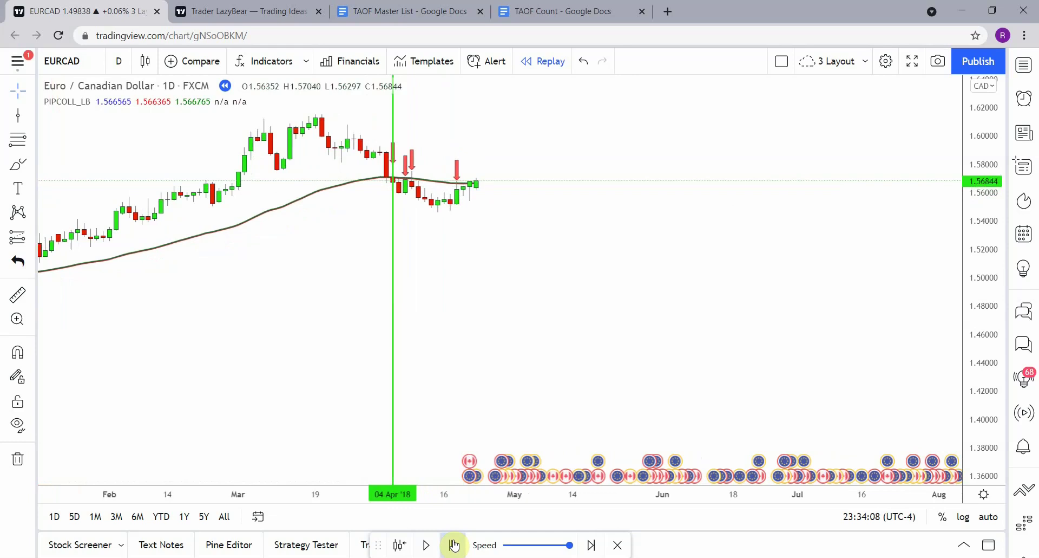
click(454, 545)
click(17, 114)
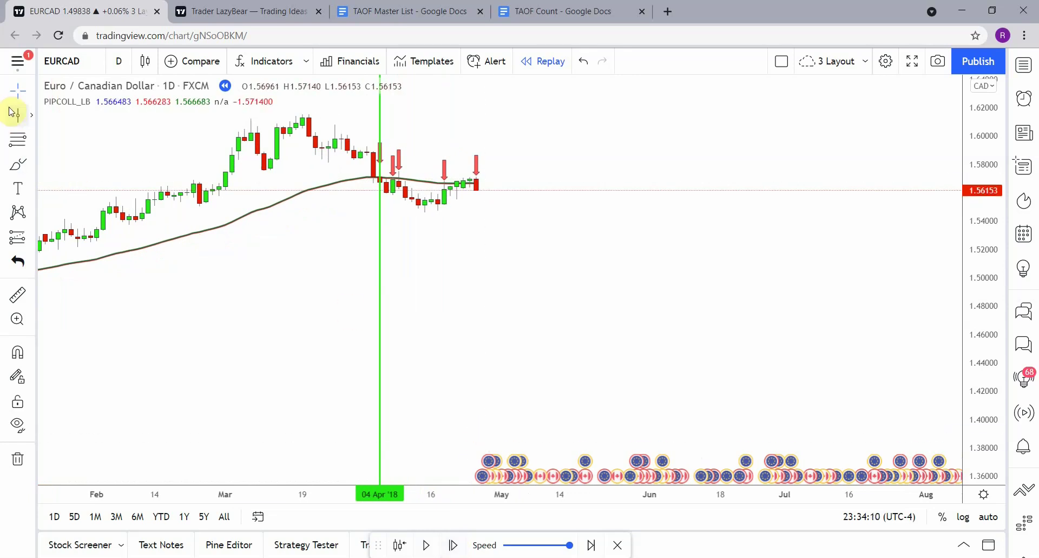
click(450, 249)
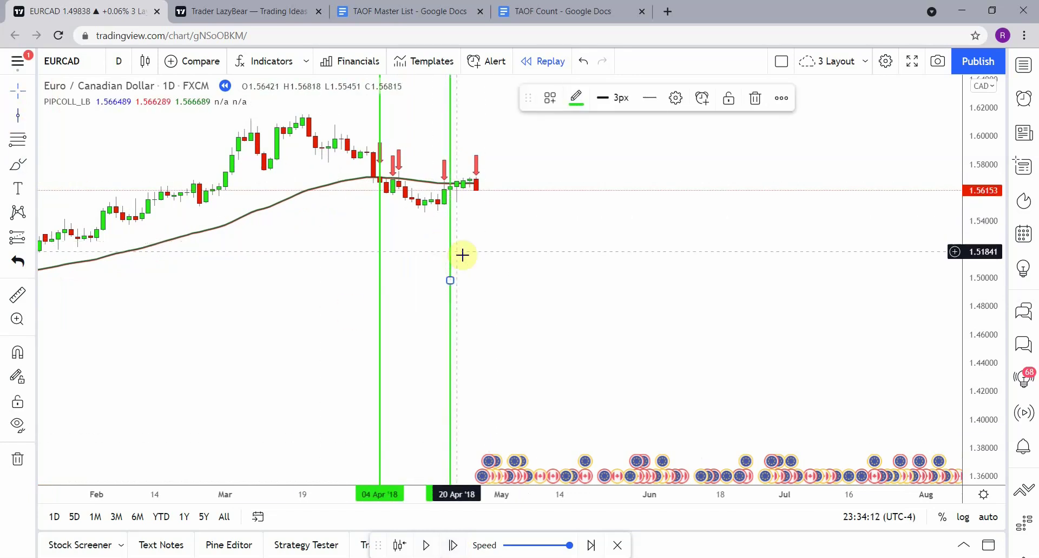
click(453, 252)
drag(451, 249, 444, 242)
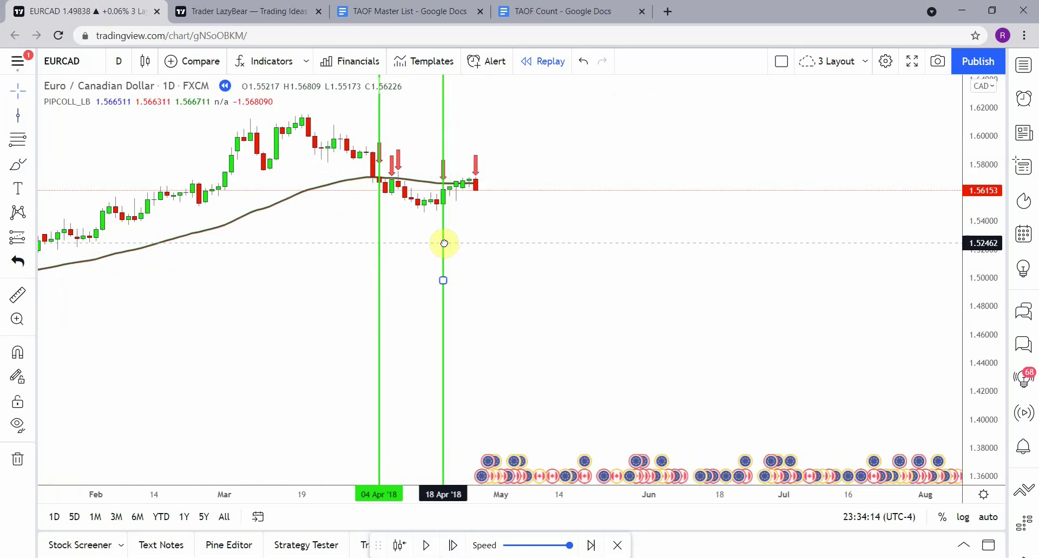
Measure the price rise from the 18 Apr '18 signal candle's close to the highs that follow
click(18, 295)
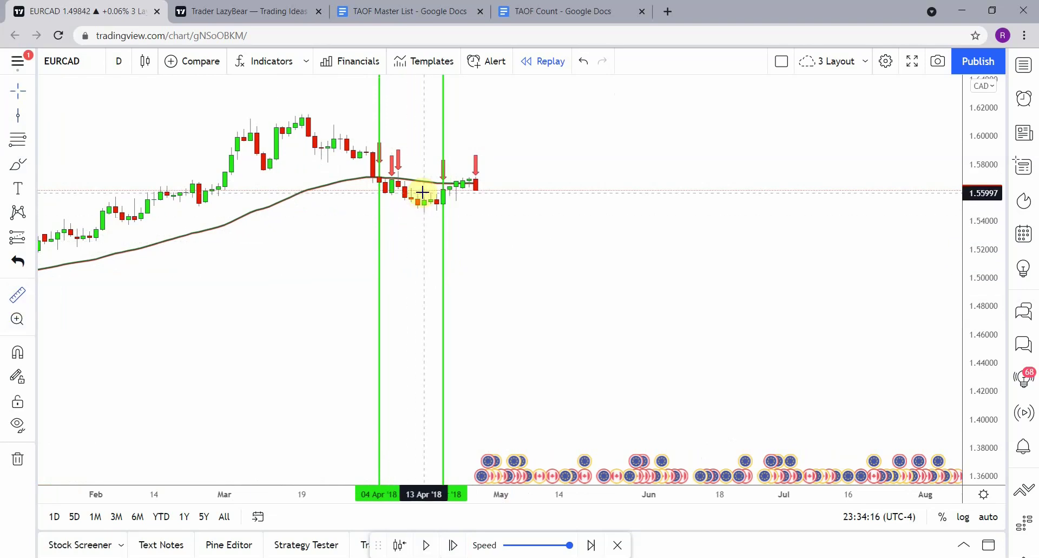
click(428, 189)
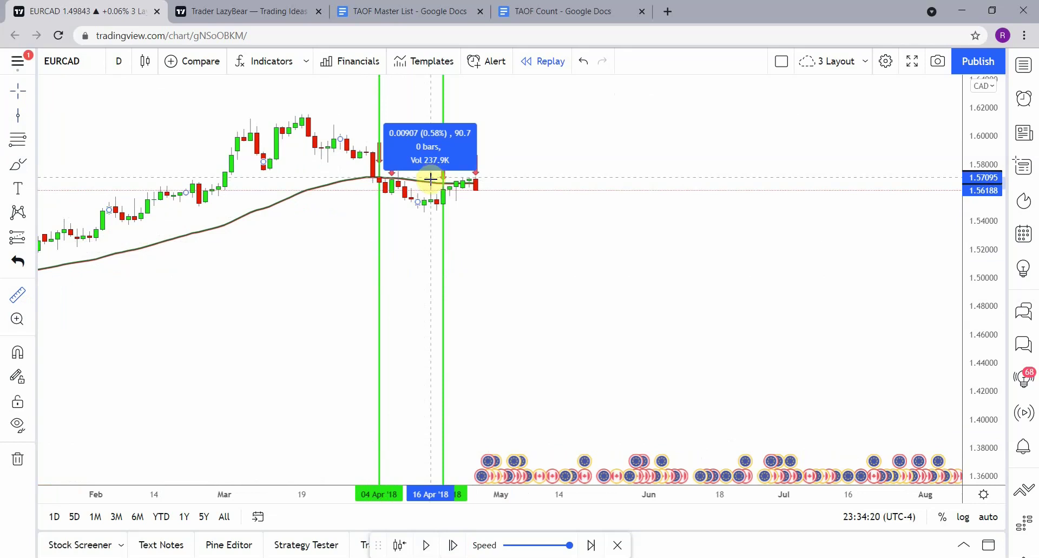
click(432, 192)
click(450, 500)
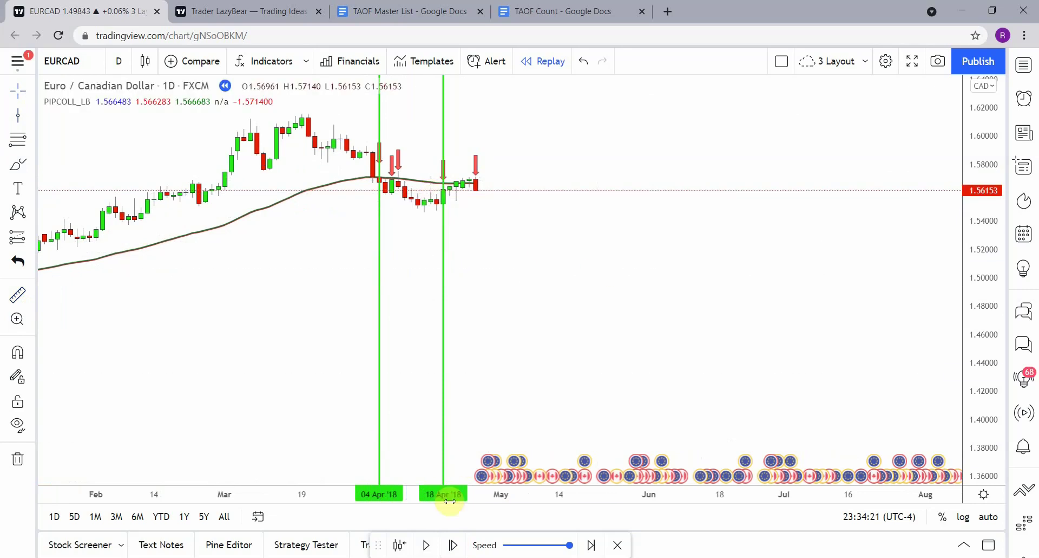
Advance the replay to 15 Jun '18, until the June sell signals are on the chart
click(452, 546)
click(453, 545)
click(452, 546)
click(452, 546)
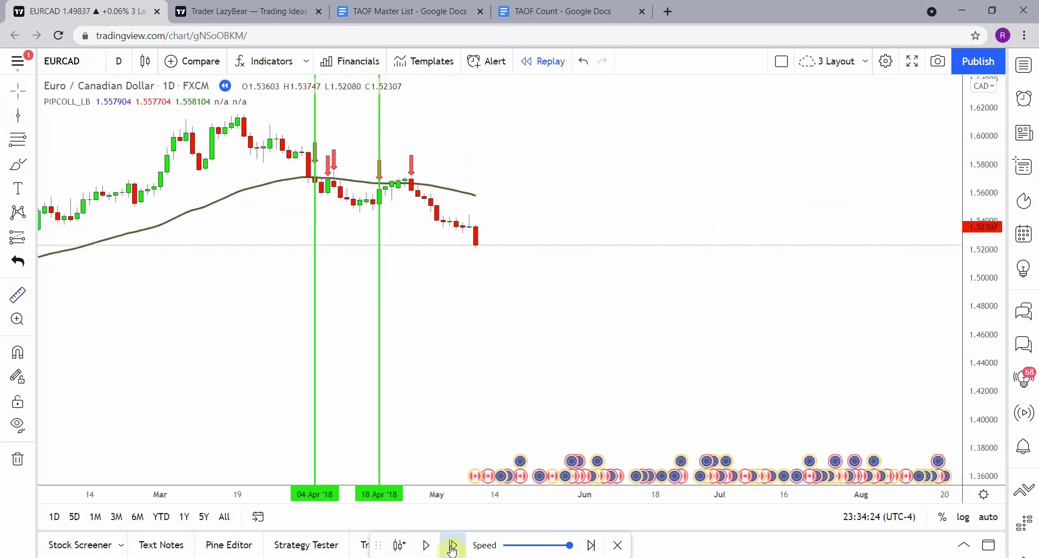
click(452, 546)
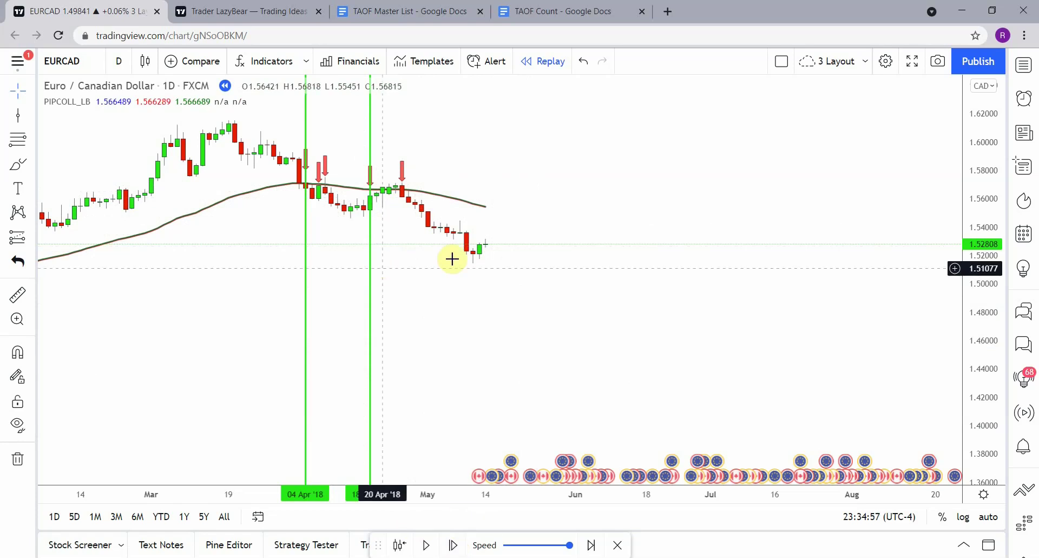
mouse_move(506, 292)
mouse_down()
mouse_move(504, 316)
mouse_move(520, 295)
mouse_move(520, 312)
mouse_move(510, 302)
mouse_up()
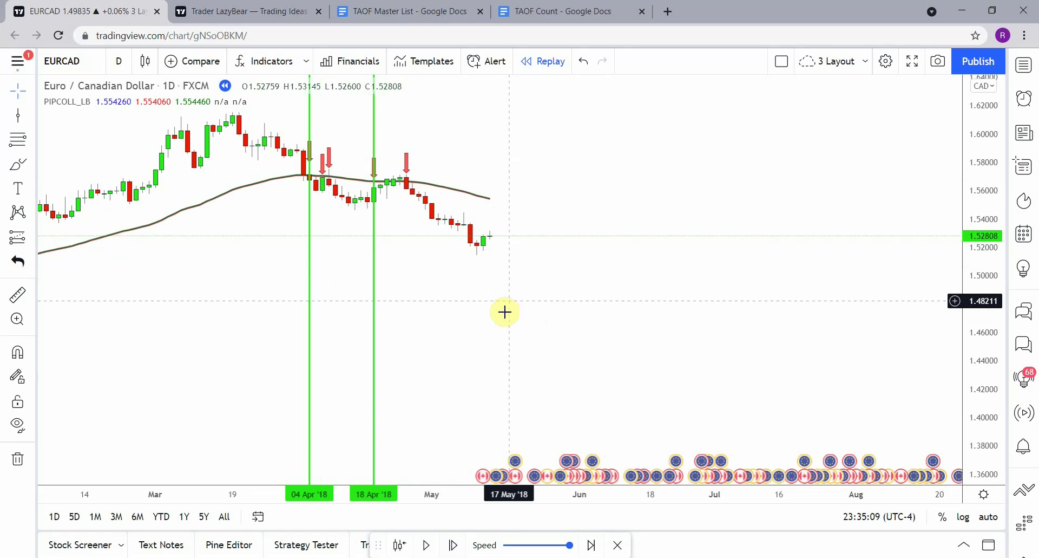
click(426, 545)
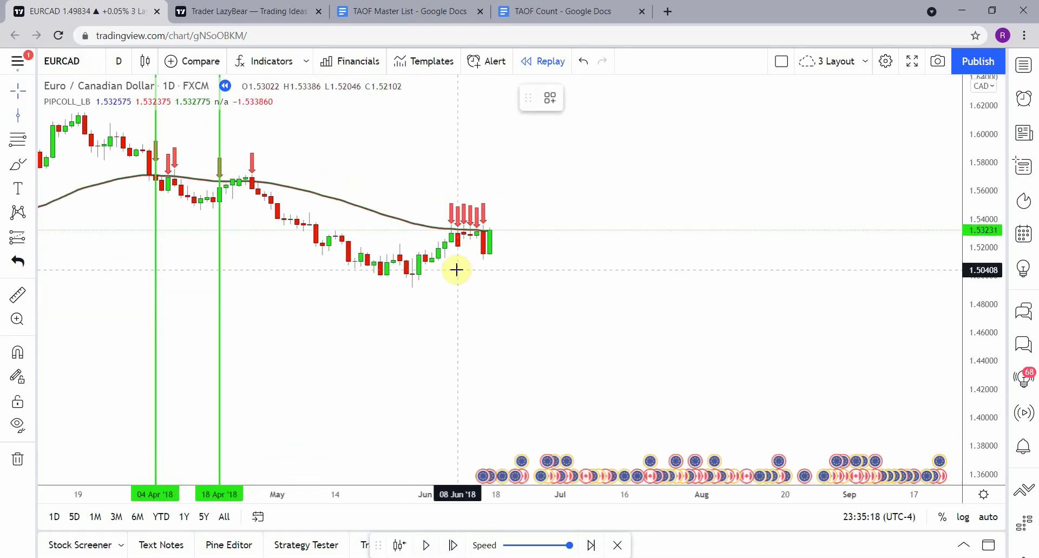
Mark the 7 Jun, 14 Jun and 28 Jun '18 sell signals with vertical lines
click(448, 242)
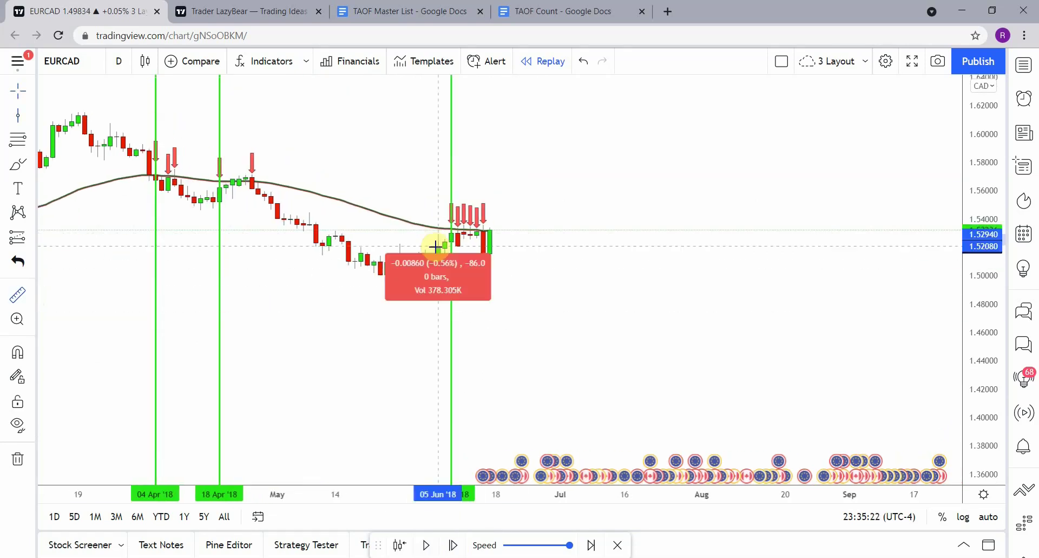
click(480, 415)
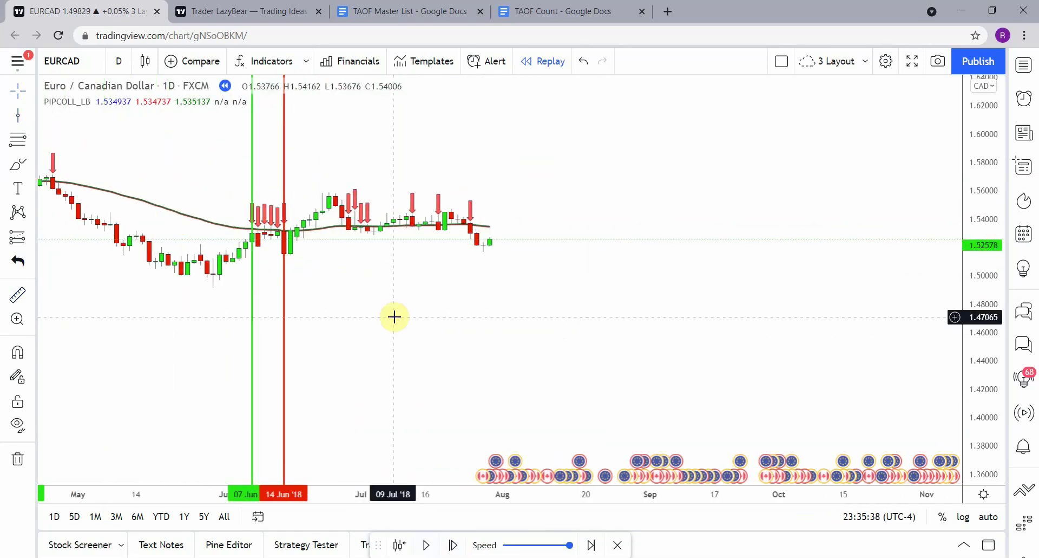
click(348, 315)
Measure the price move from the 28 Jun '18 signal candle's close and recolour its vertical line green
click(18, 294)
click(338, 216)
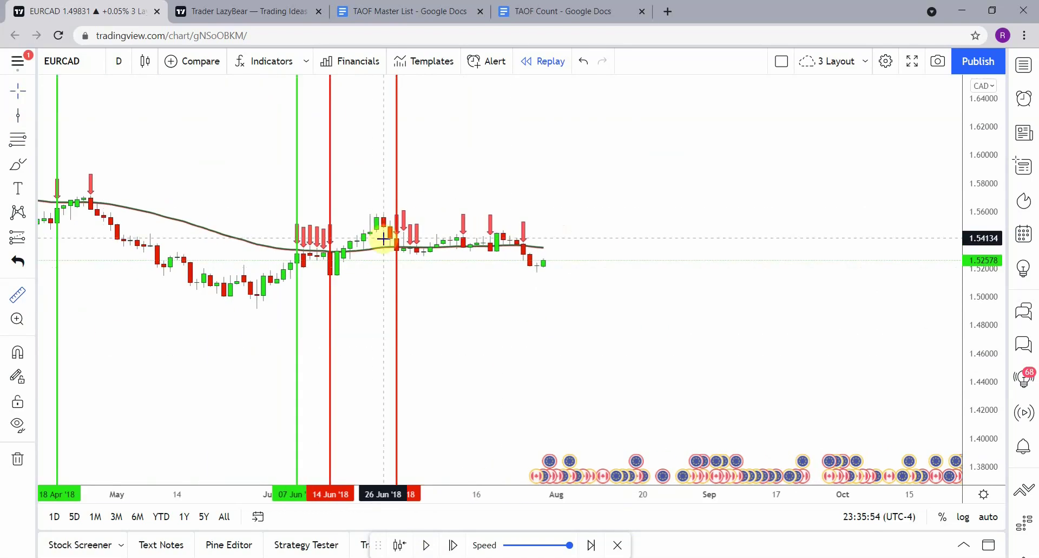
click(399, 233)
click(575, 102)
Advance the replay into October 2018 and mark the 27 Aug and 11 Sep '18 sell signals with vertical lines
click(423, 545)
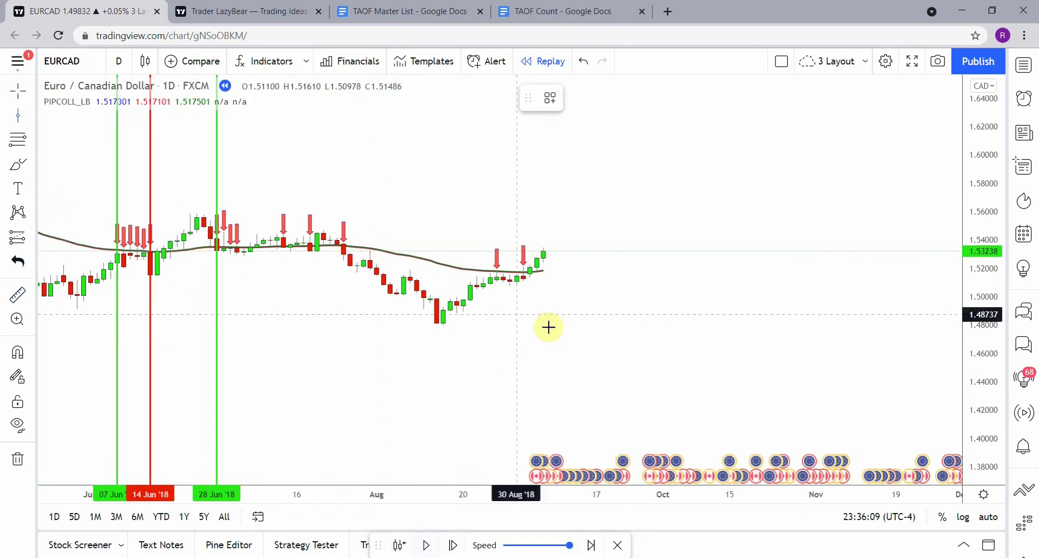
click(473, 336)
click(428, 544)
click(20, 131)
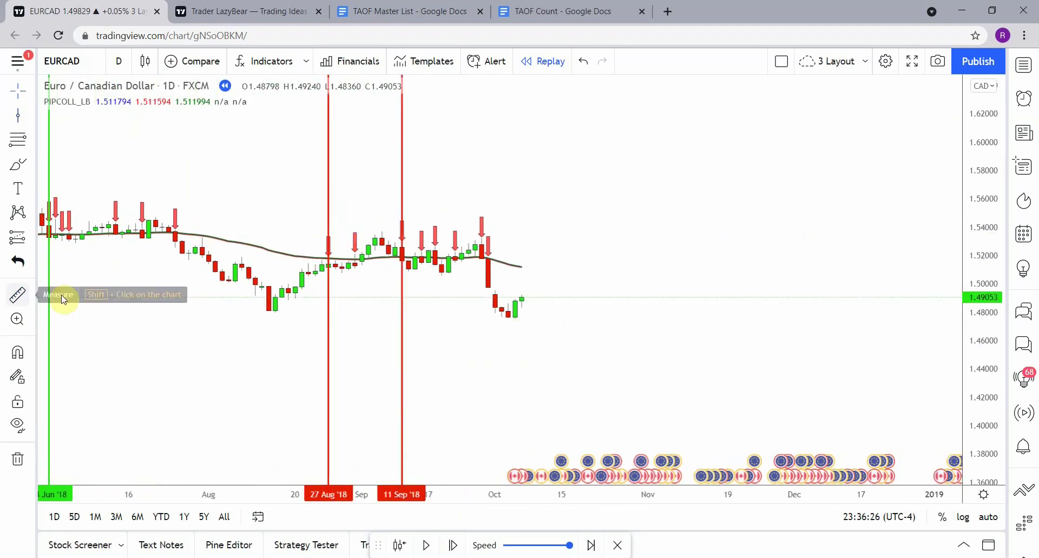
Recolour the 11 Sep '18 vertical line green and mark the 28 Sep '18 sell signal with a vertical line
click(402, 279)
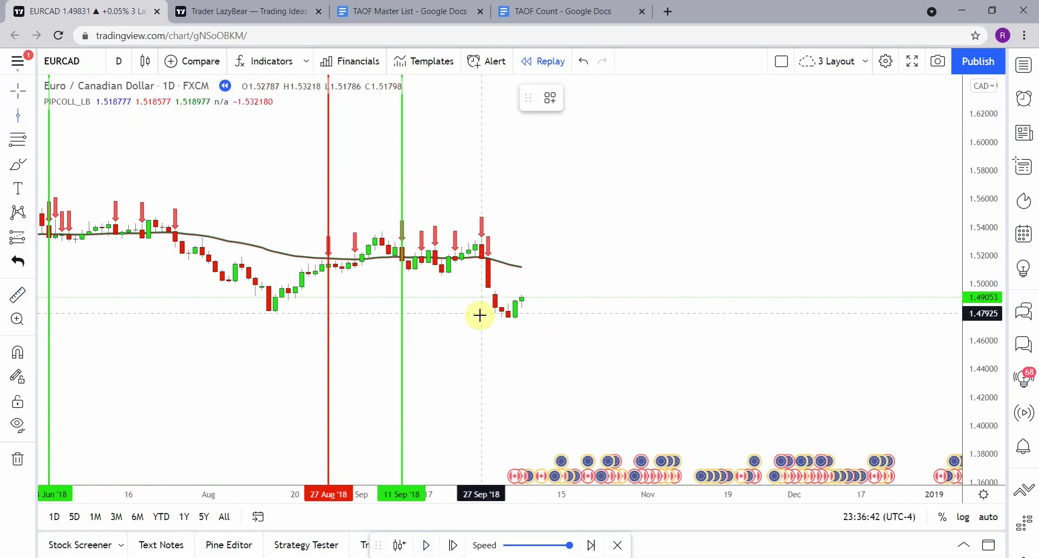
click(487, 312)
Advance the replay into November 2018 and mark the 12 Oct '18 sell signal with a vertical line
click(426, 545)
click(426, 544)
click(371, 303)
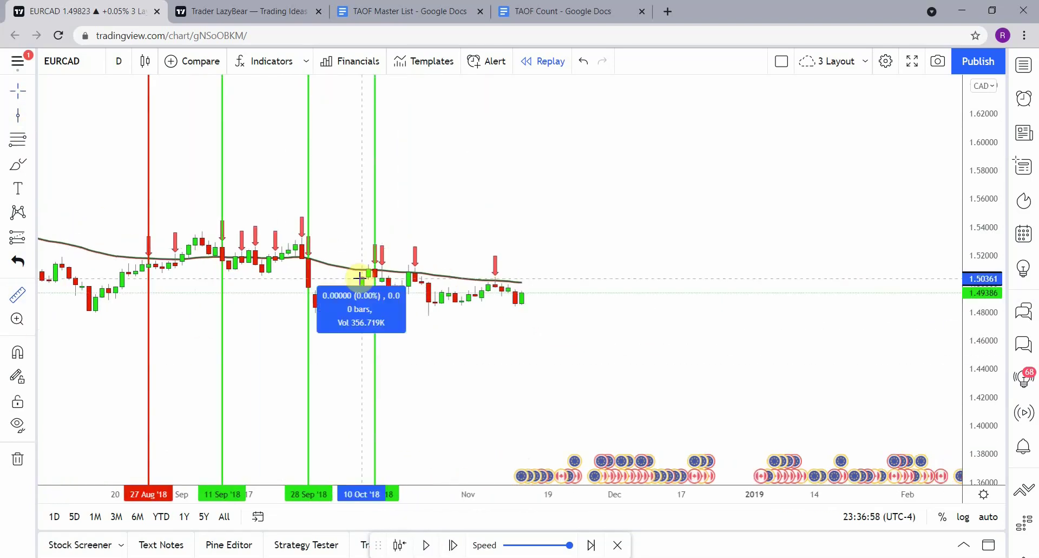
Measure the price drop from the 12 Oct '18 signal candle's close
scroll(359, 302, down, 1)
shift+click(410, 281)
click(405, 301)
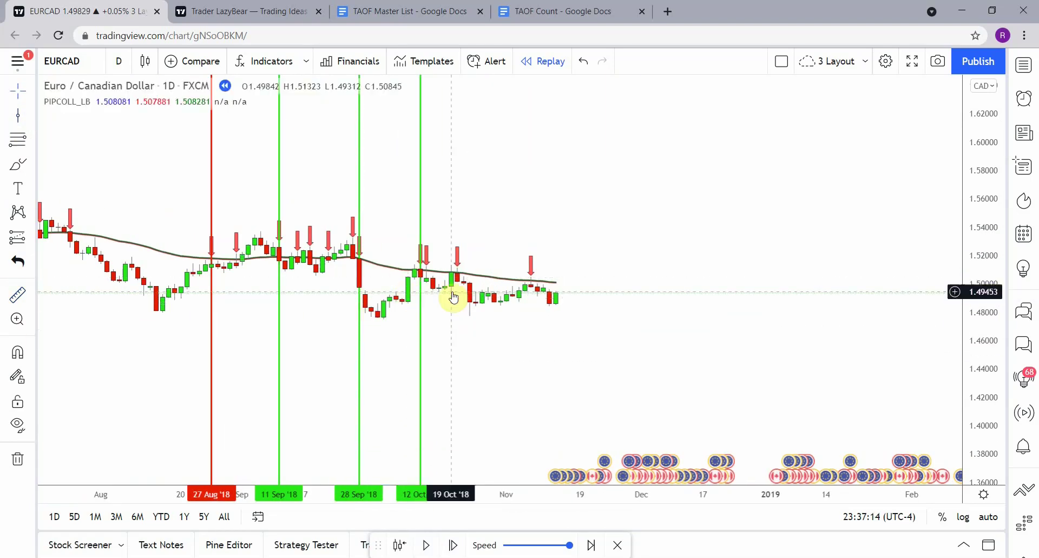
Mark the 22 Oct and 7 Nov '18 sell signals with green vertical lines and advance the replay into December 2018
click(457, 295)
click(531, 295)
shift+click(520, 305)
click(426, 545)
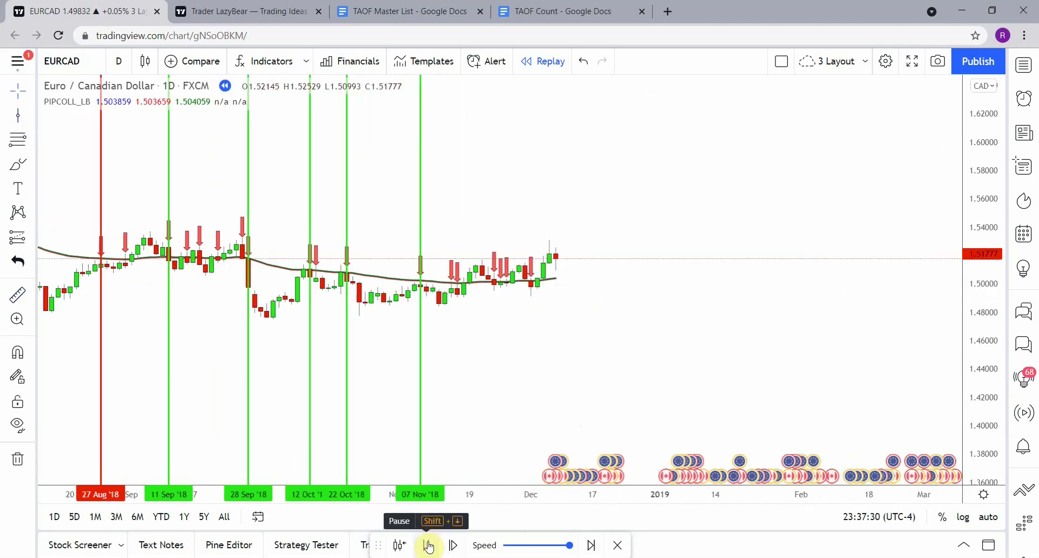
Mark the 14 Nov '18 sell signal with a red vertical line and advance the replay to late December 2018
click(423, 303)
click(576, 98)
click(581, 147)
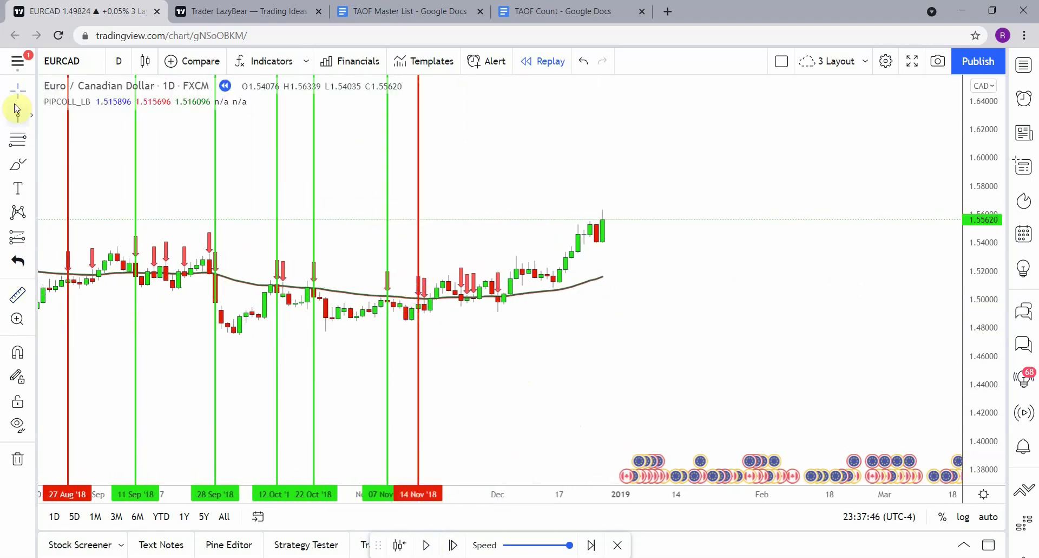
Mark the 23 Nov and 3 Dec '18 sell signals with red vertical lines and advance the replay into January 2019
click(460, 298)
shift+click(461, 271)
click(116, 275)
click(498, 323)
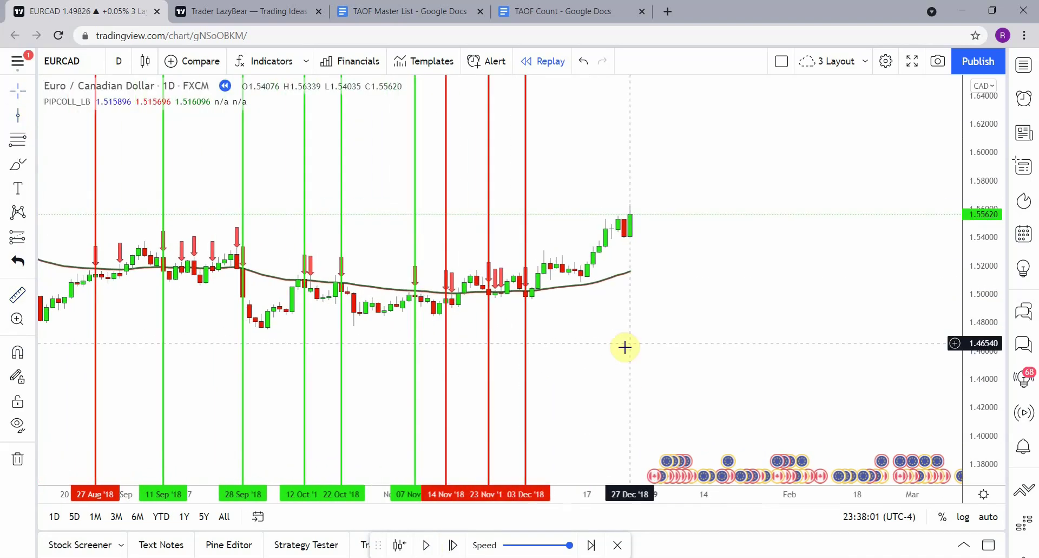
click(654, 370)
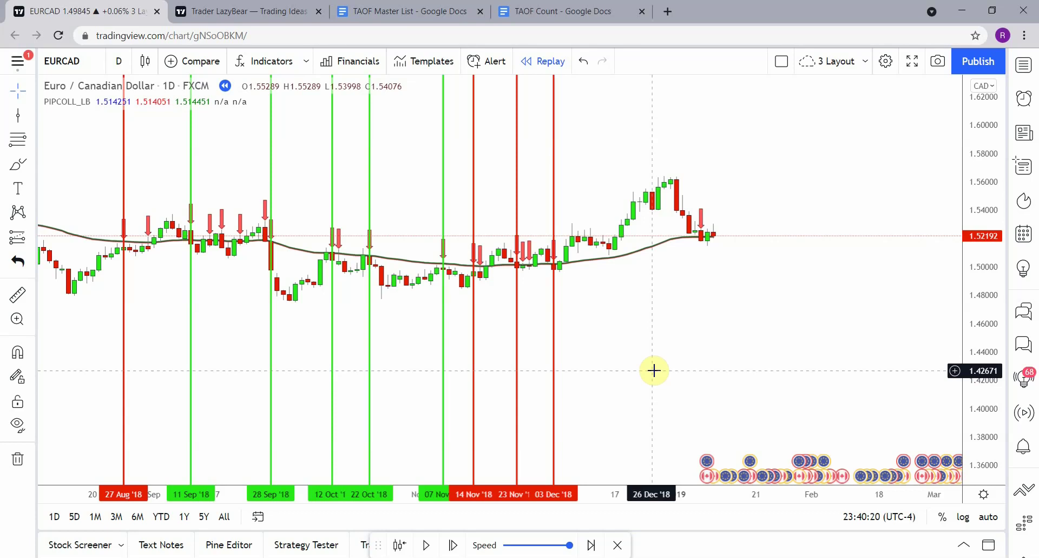
Review the green and red marked sell signals across the whole of 2018 against the 110 pip target and 165 stop
scroll(654, 371, down, 4)
drag(427, 451, 372, 353)
drag(610, 496, 520, 515)
drag(359, 383, 487, 381)
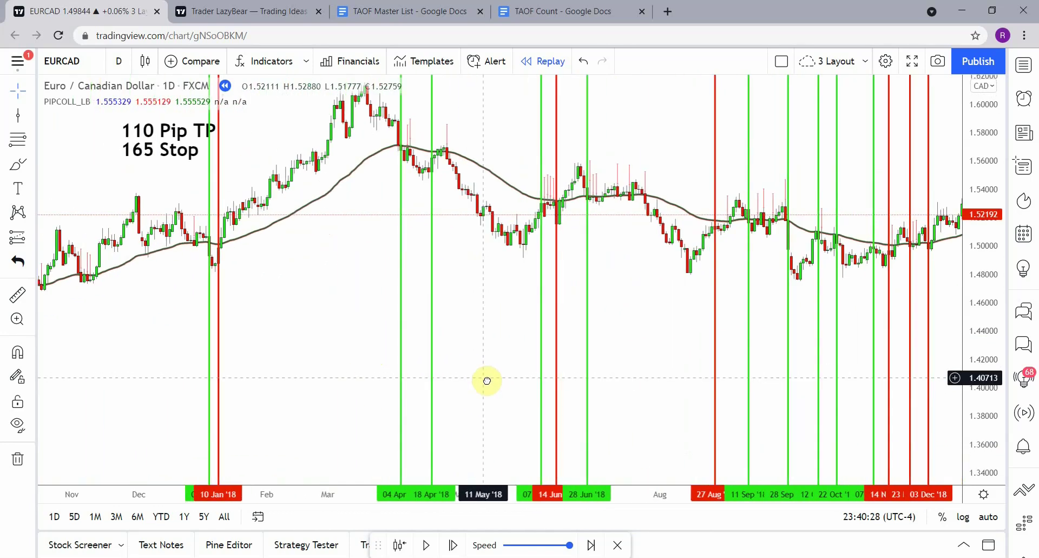
drag(656, 495, 552, 476)
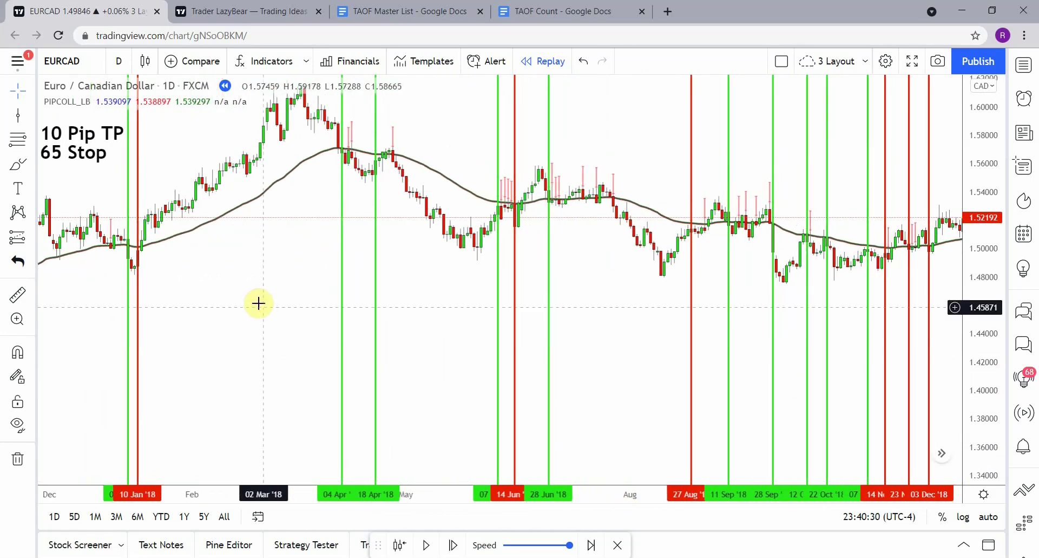
drag(259, 303, 266, 330)
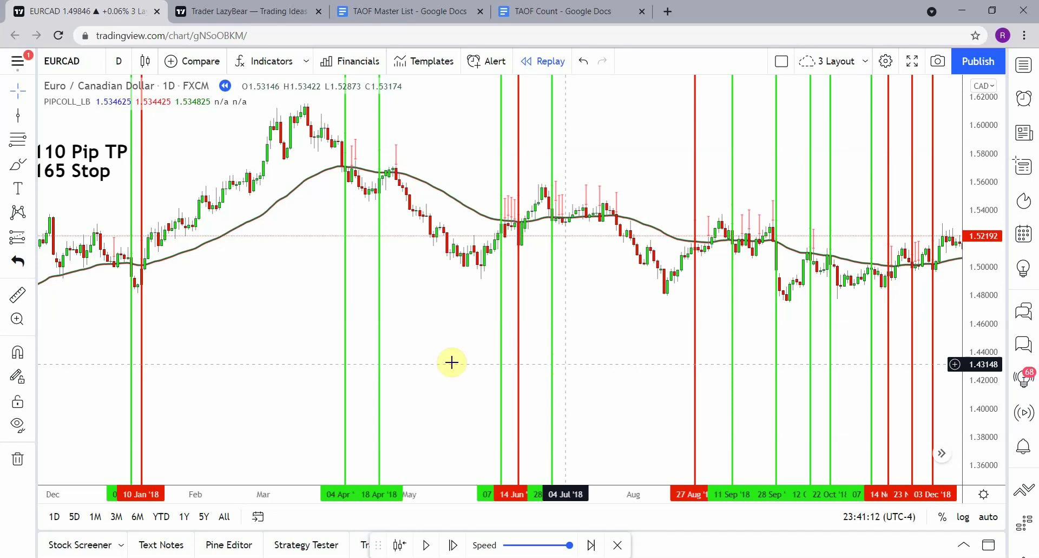
Examine the unmarked 2017 signals before the first marked trade, and follow the marked signals forward to January 2019
drag(269, 351, 847, 250)
drag(436, 256, 733, 346)
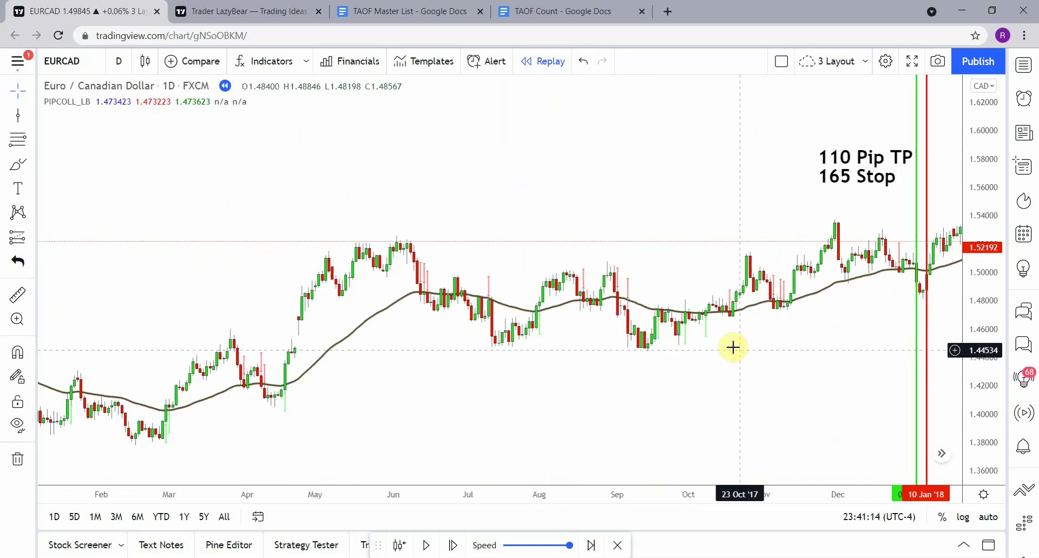
scroll(733, 346, up, 3)
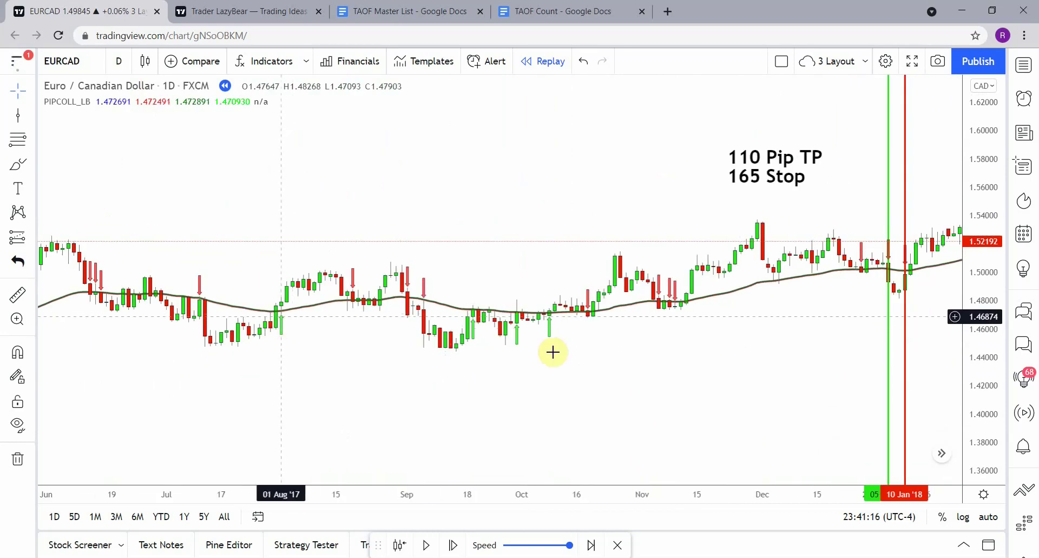
drag(718, 354, 190, 337)
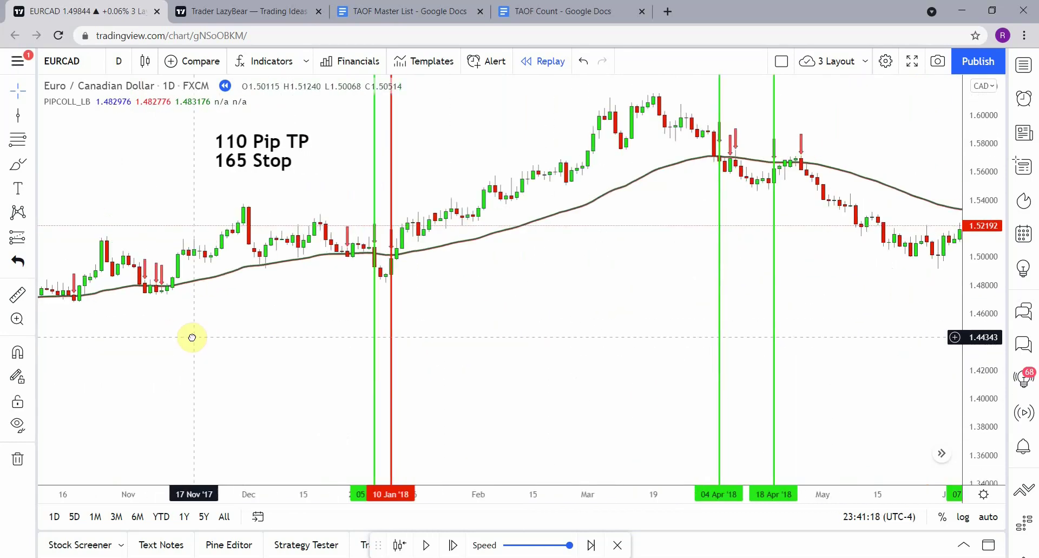
drag(583, 304, 21, 338)
drag(708, 335, 267, 323)
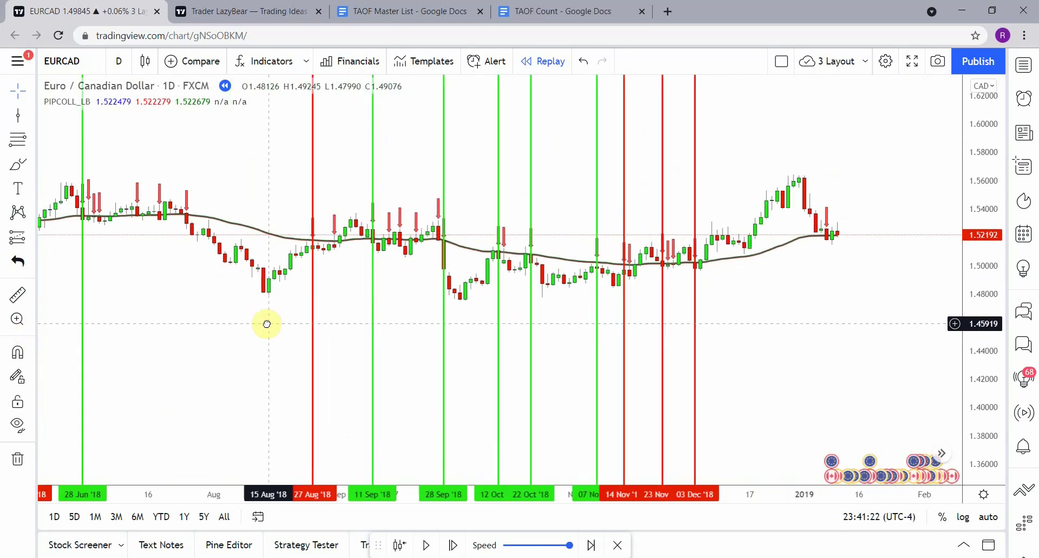
Compare the winning and losing sell signals with the price trend and the PIPCOLL_LB line from mid-2017 to January 2019
scroll(866, 338, down, 5)
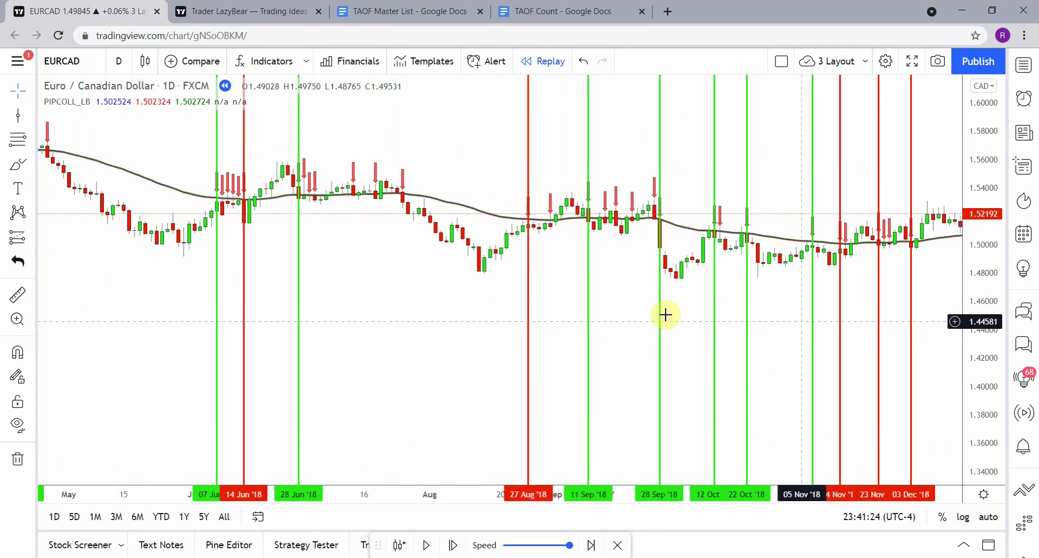
drag(212, 329, 817, 296)
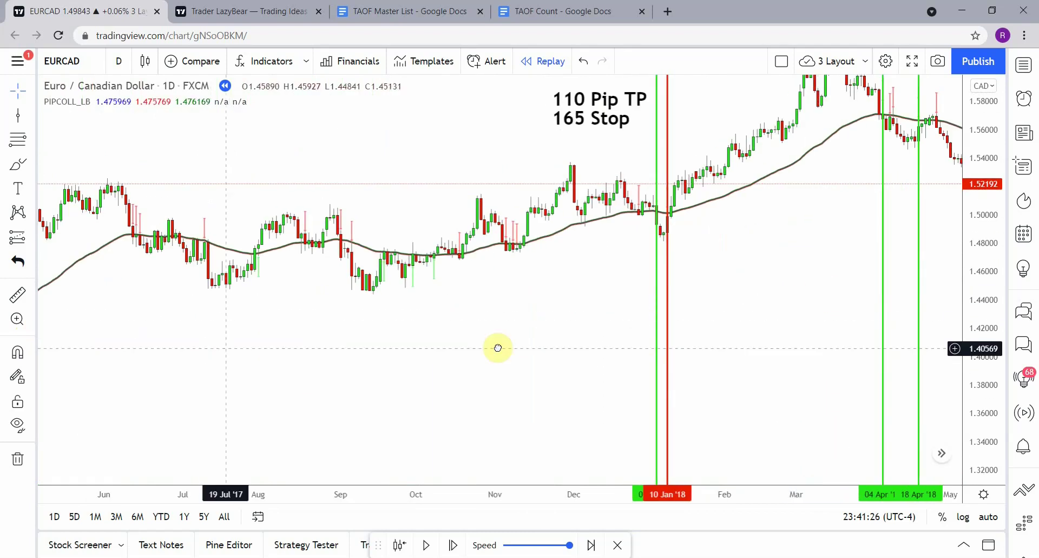
drag(494, 348, 76, 378)
scroll(506, 371, up, 3)
drag(756, 292, 455, 283)
drag(683, 347, 390, 344)
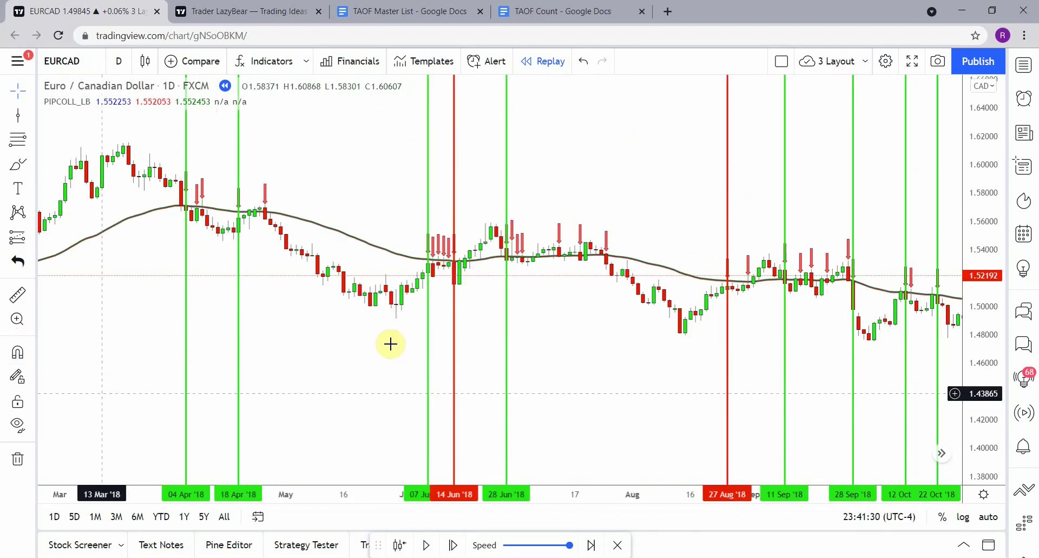
scroll(693, 355, down, 2)
drag(694, 355, 395, 303)
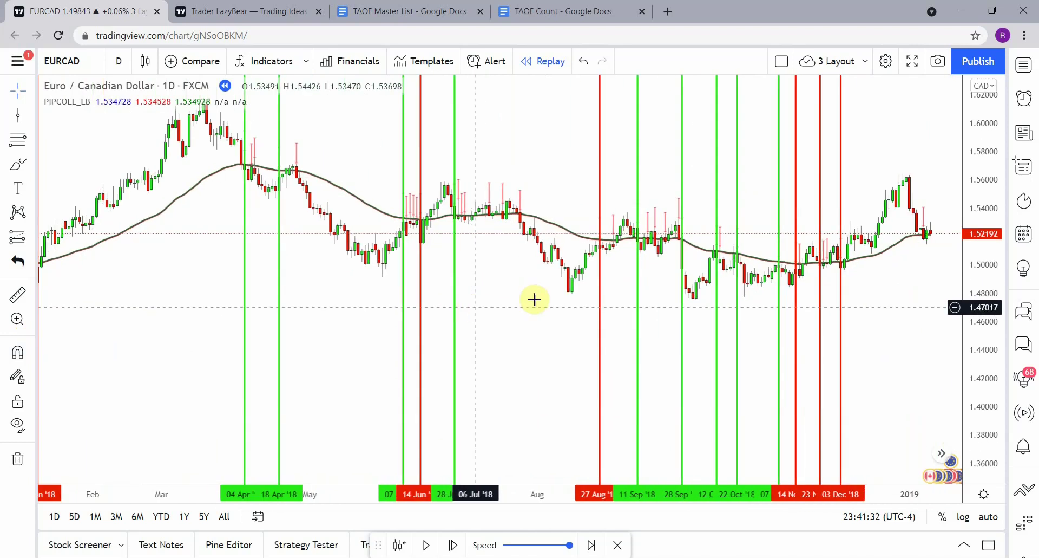
drag(533, 298, 726, 276)
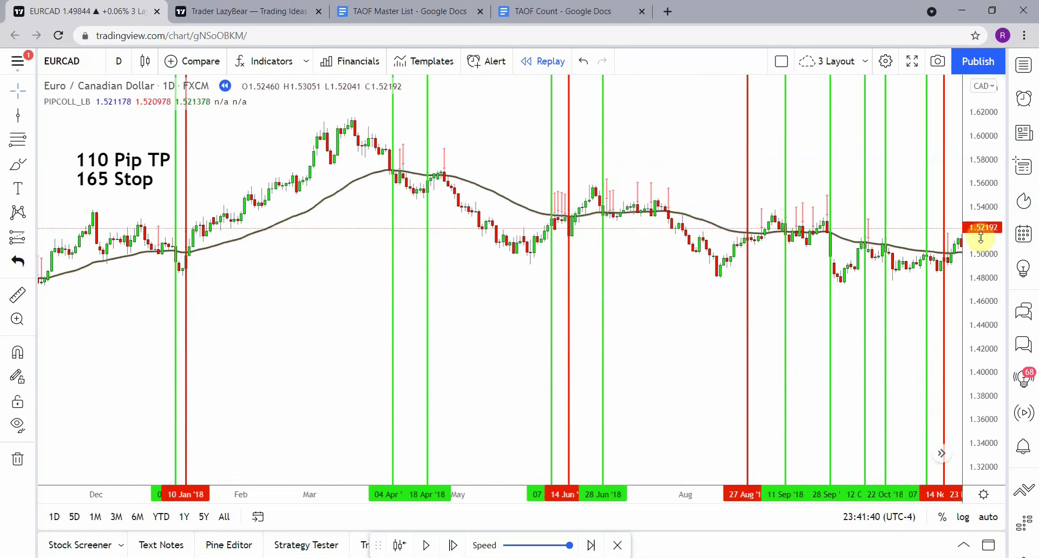
drag(659, 299, 437, 286)
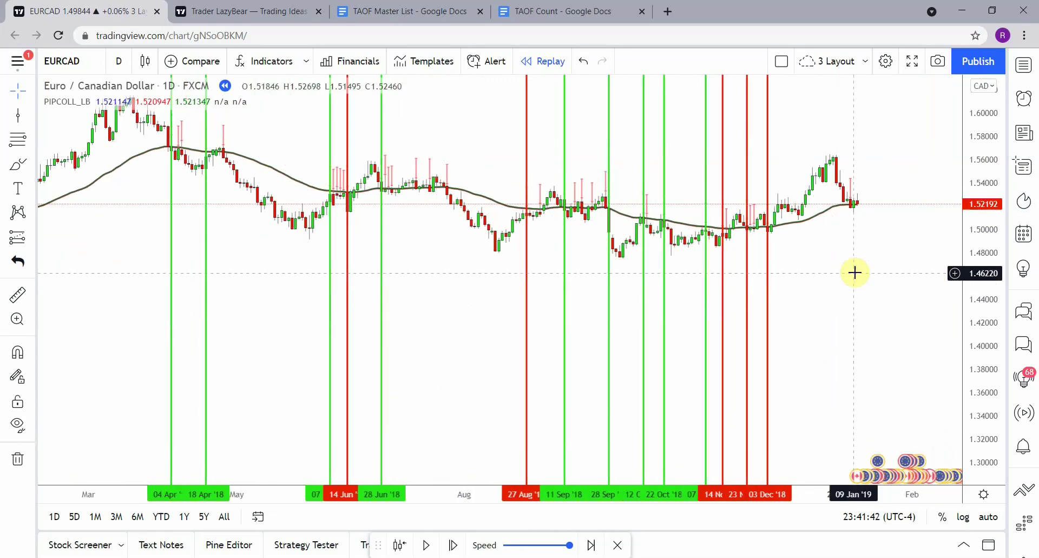